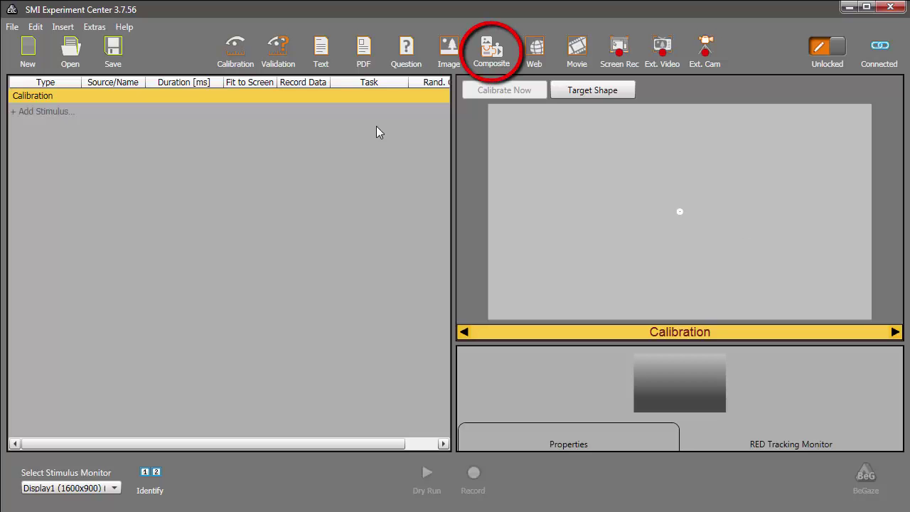
Add a static target to the composite, with its position measured in %
{"action": "left_click", "coordinate": [495, 59]}
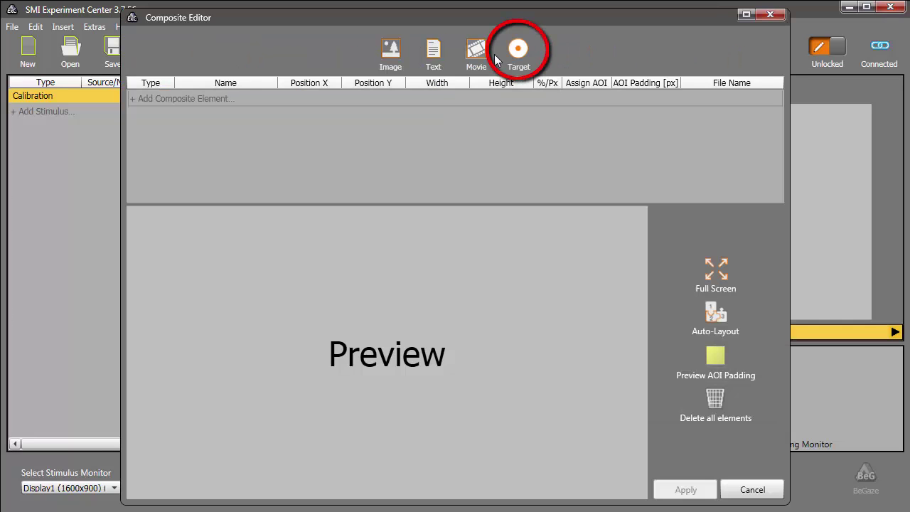
{"action": "left_click", "coordinate": [518, 48]}
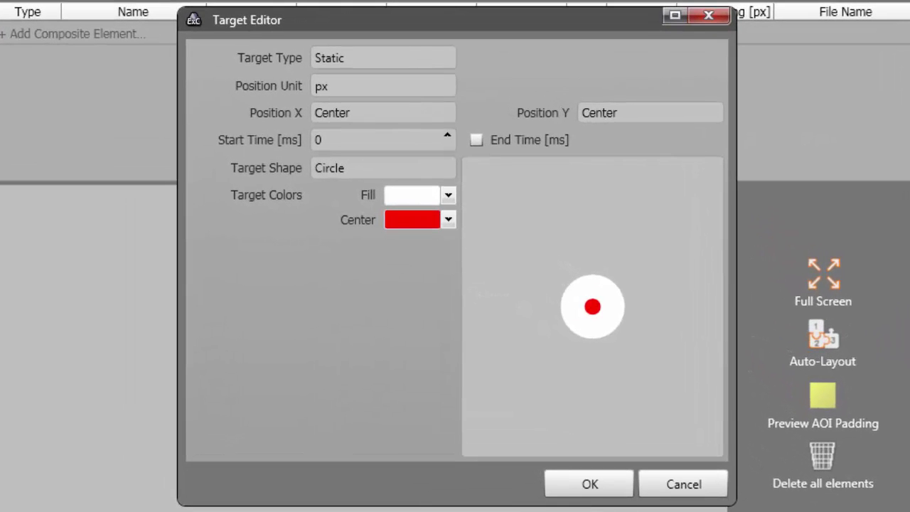
{"action": "left_click", "coordinate": [427, 61]}
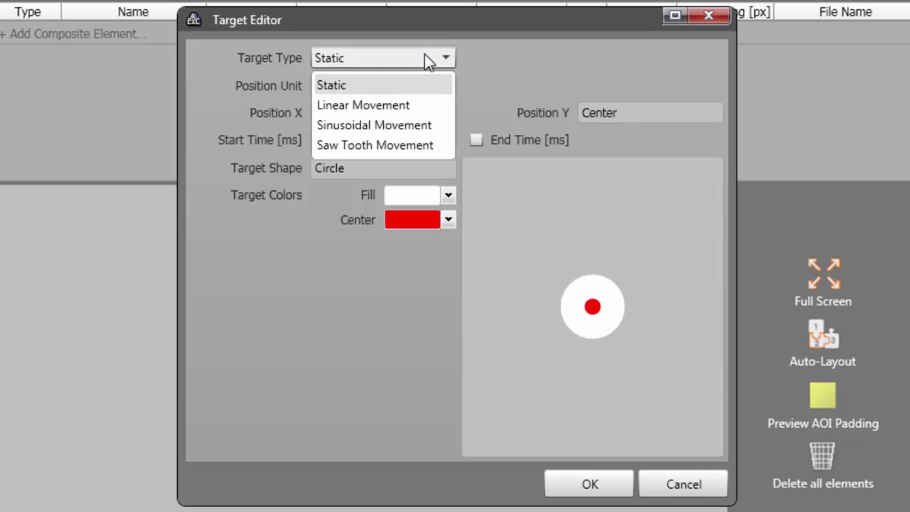
{"action": "left_click", "coordinate": [363, 84]}
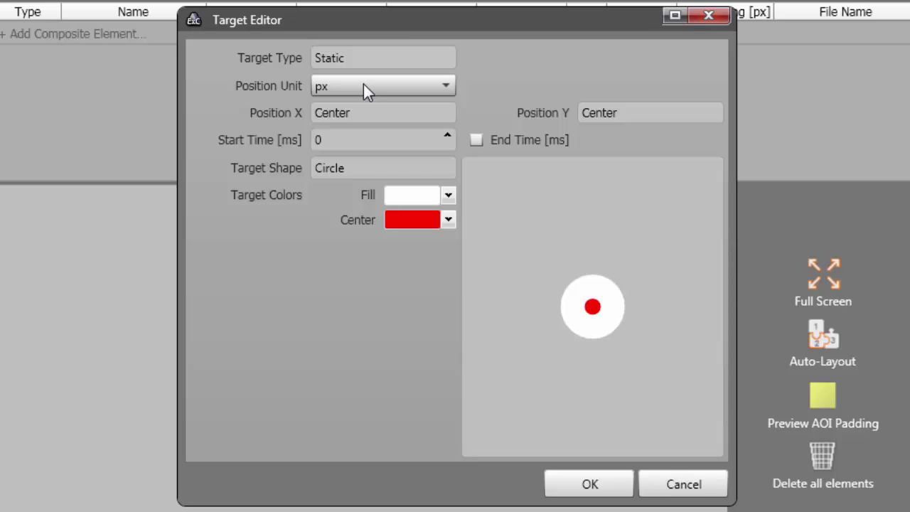
{"action": "left_click", "coordinate": [363, 84]}
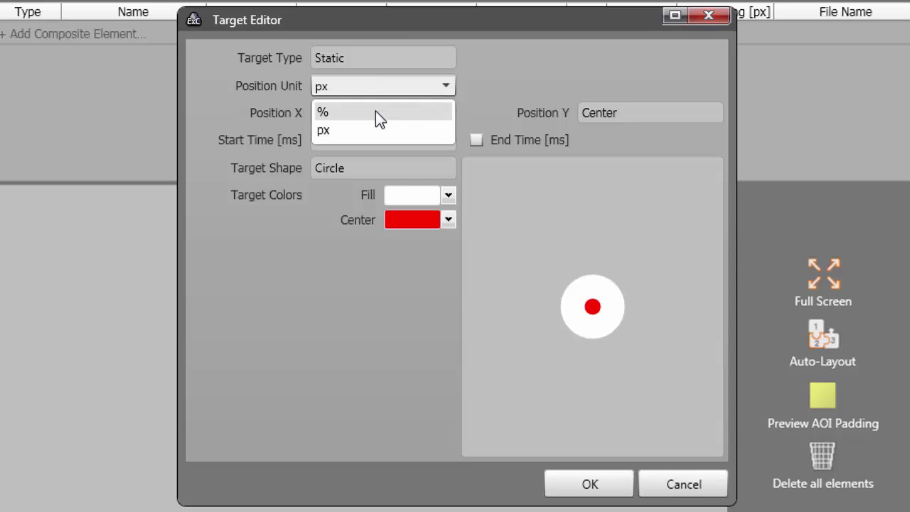
{"action": "left_click", "coordinate": [375, 111]}
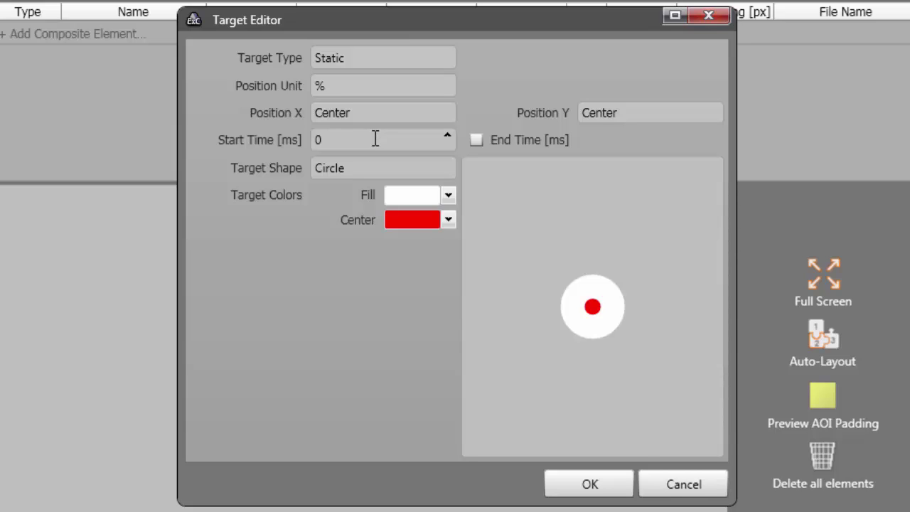
Give the target an end time of 2000 ms and a Cross shape
{"action": "left_click", "coordinate": [476, 139]}
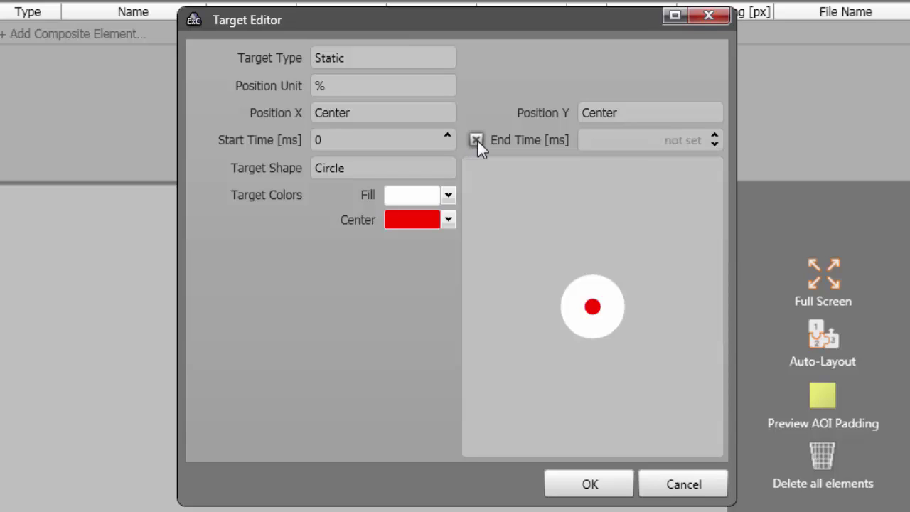
{"action": "left_click", "coordinate": [600, 141]}
{"action": "type", "text": "2000"}
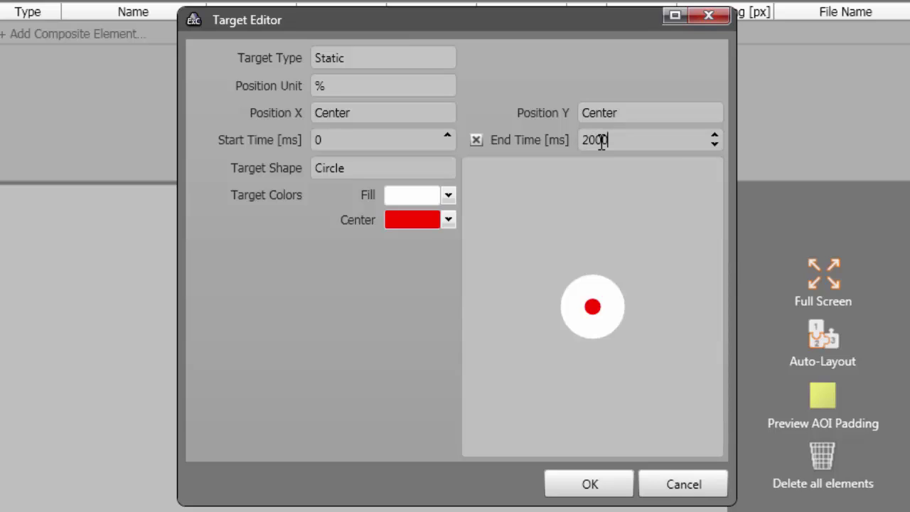
{"action": "left_click", "coordinate": [442, 171]}
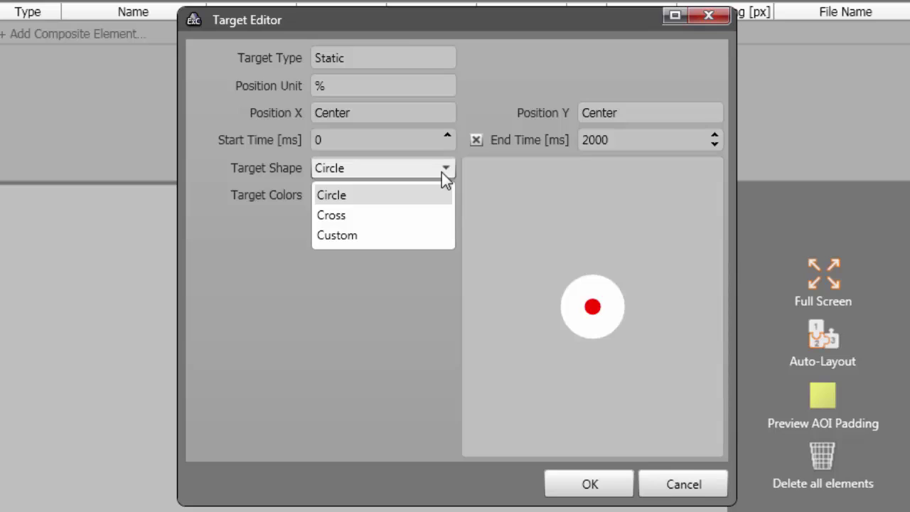
{"action": "left_click", "coordinate": [396, 216]}
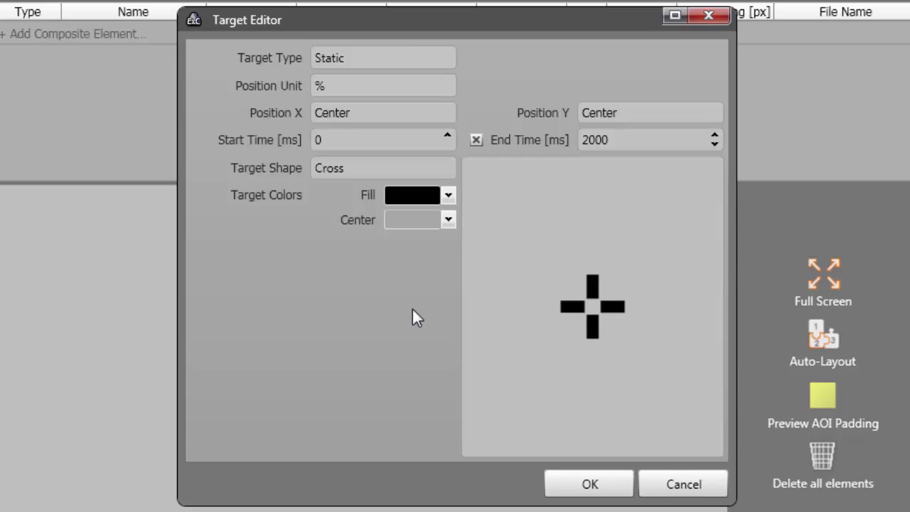
Add the cross as Target 1 and place a second target at 80 % X
{"action": "left_click", "coordinate": [571, 472]}
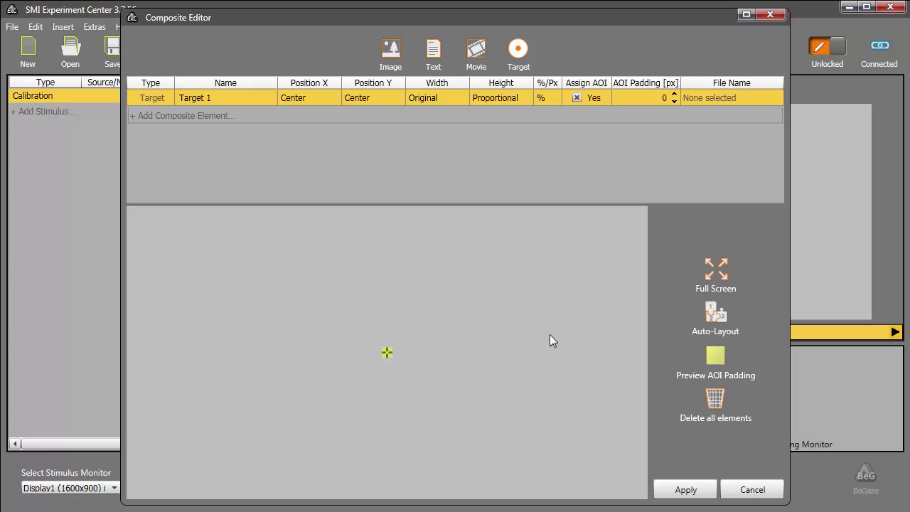
{"action": "left_click", "coordinate": [520, 55]}
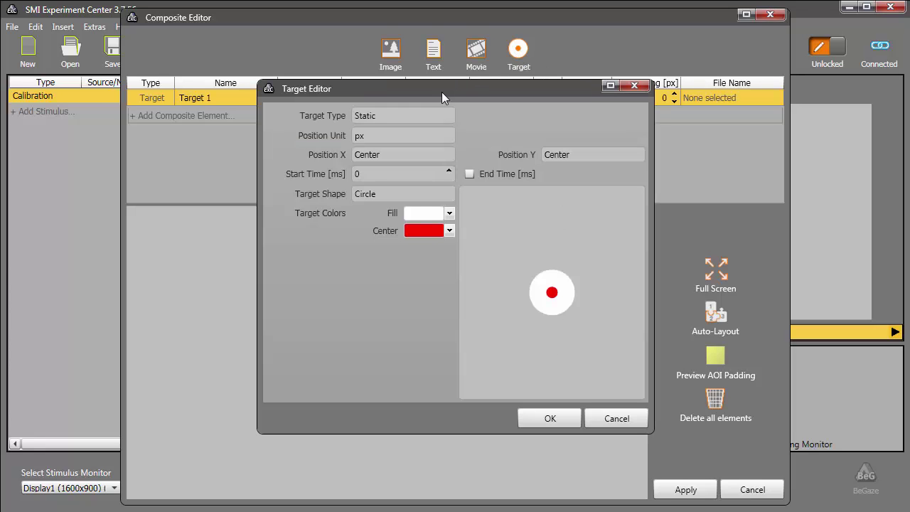
{"action": "left_click", "coordinate": [423, 134]}
{"action": "left_click", "coordinate": [400, 154]}
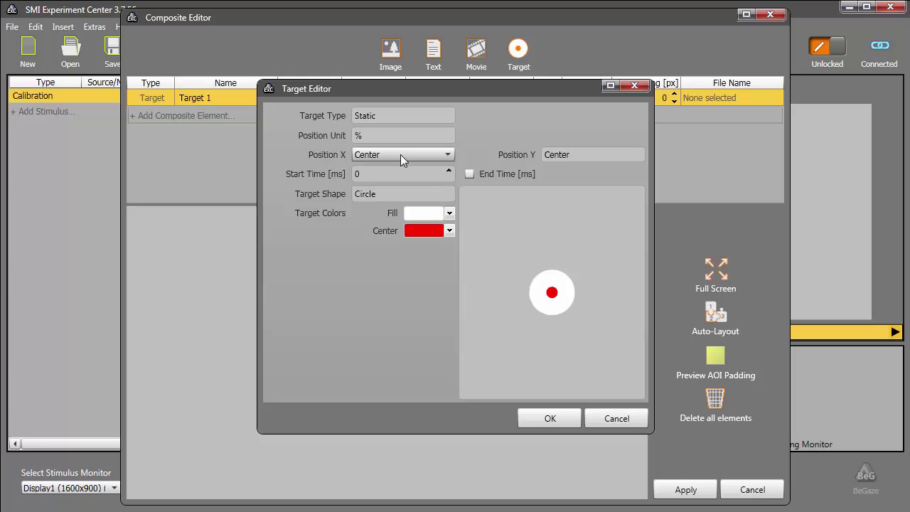
{"action": "left_click", "coordinate": [400, 154]}
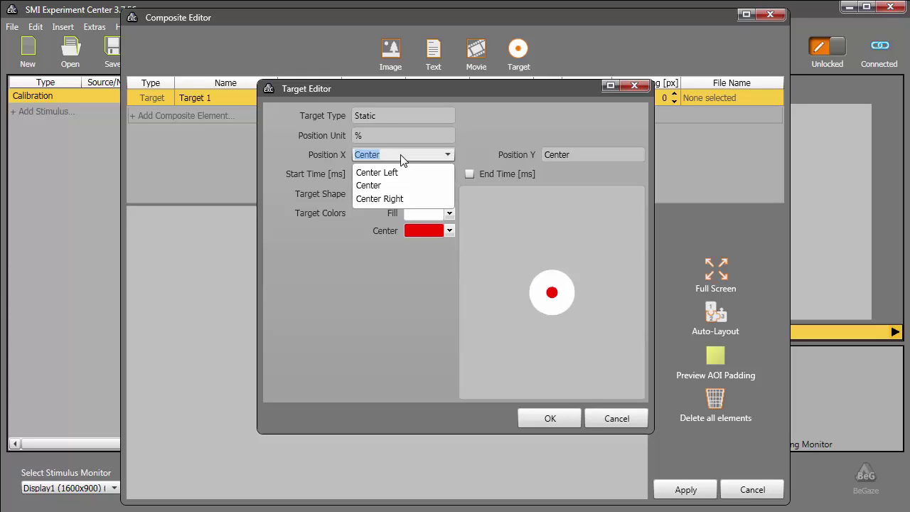
{"action": "type", "text": "80"}
{"action": "key", "text": "Tab"}
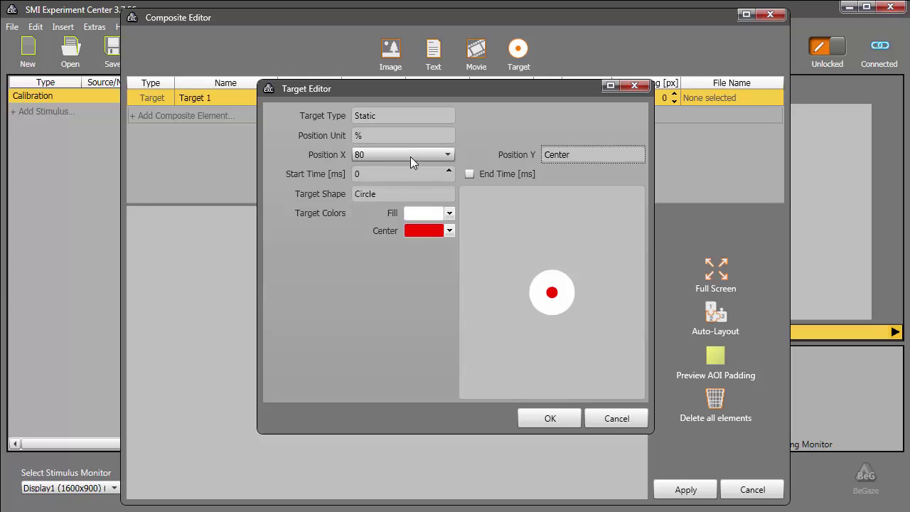
Give the second target a 2000 ms start time and add it as Target 2
{"action": "left_click", "coordinate": [419, 174]}
{"action": "type", "text": "2000"}
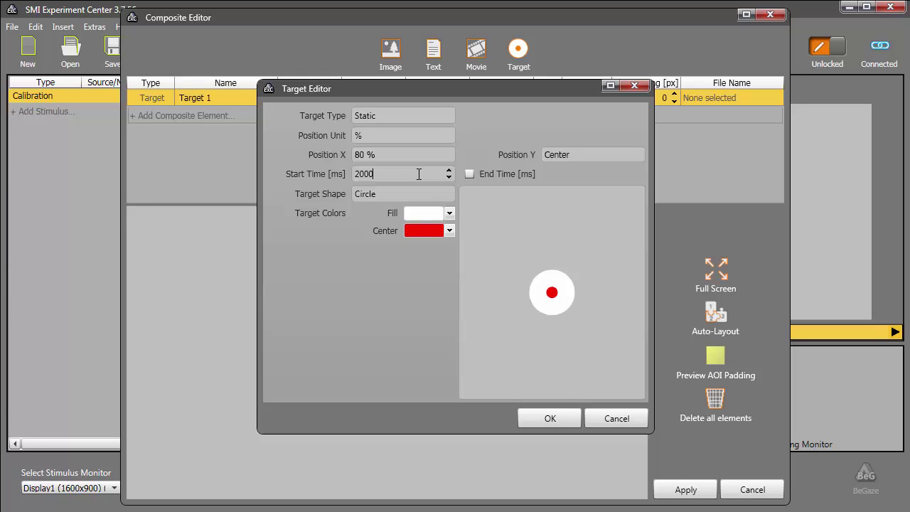
{"action": "key", "text": "Tab"}
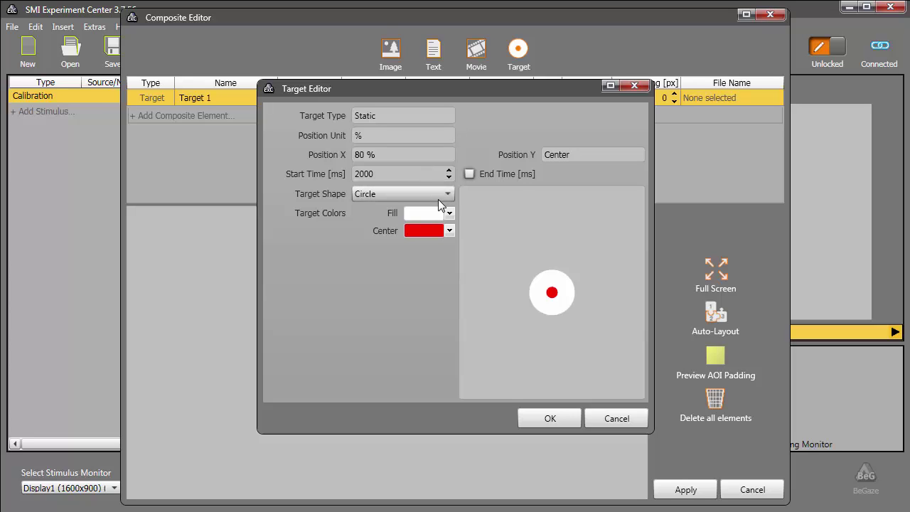
{"action": "left_click", "coordinate": [529, 418]}
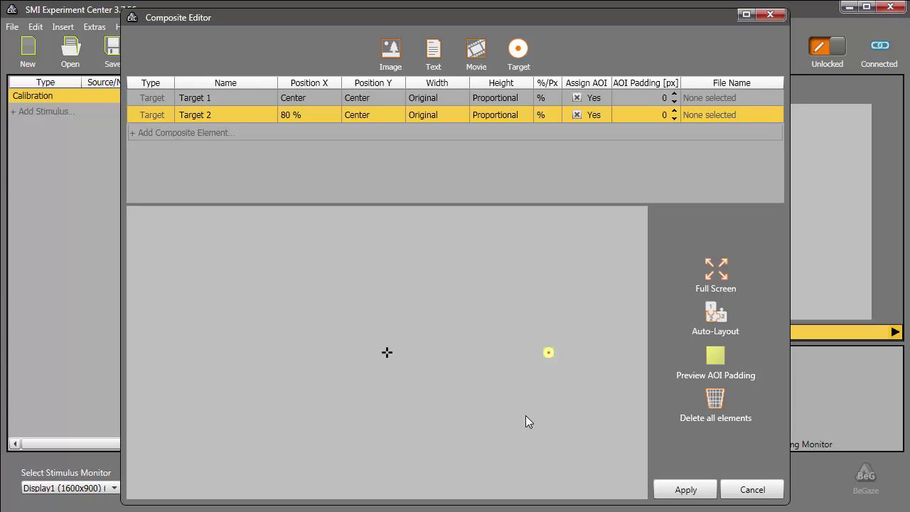
Rename the two targets 'Fixation Cross' and 'Target'
{"action": "double_click", "coordinate": [220, 98]}
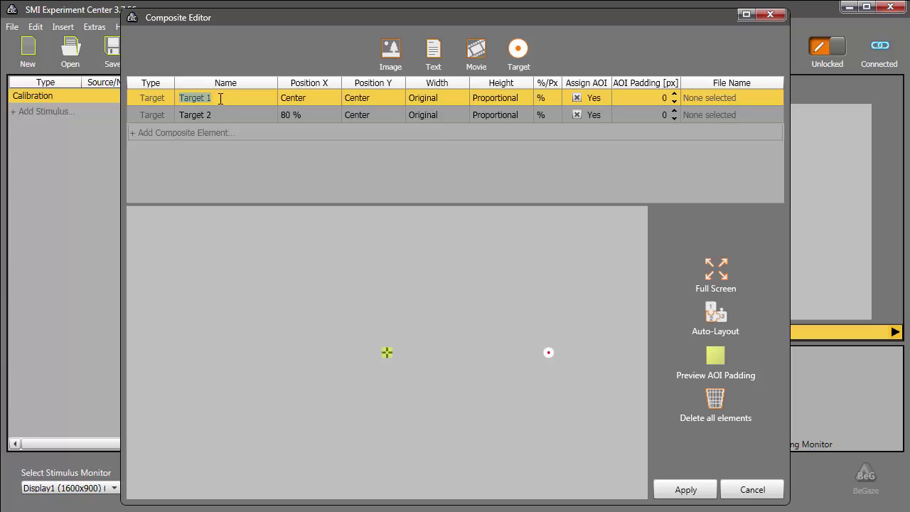
{"action": "type", "text": "Fixation Cross"}
{"action": "key", "text": "Return"}
{"action": "key", "text": "End"}
{"action": "key", "text": "BackSpace"}
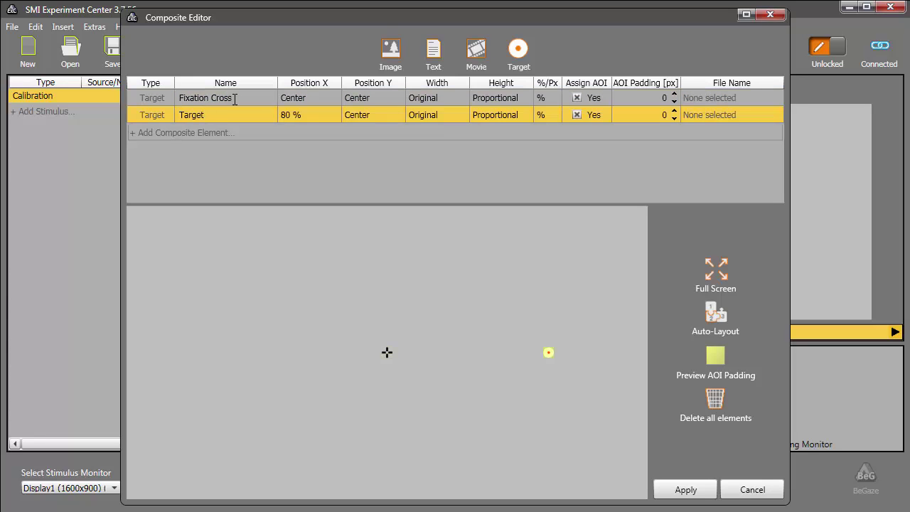
{"action": "key", "text": "Return"}
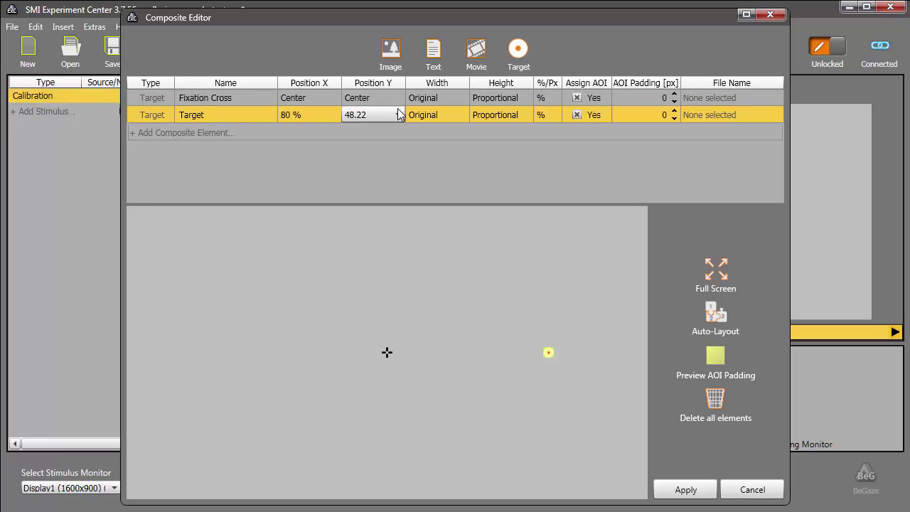
Set the width of both targets to 6 %
{"action": "left_click", "coordinate": [432, 99]}
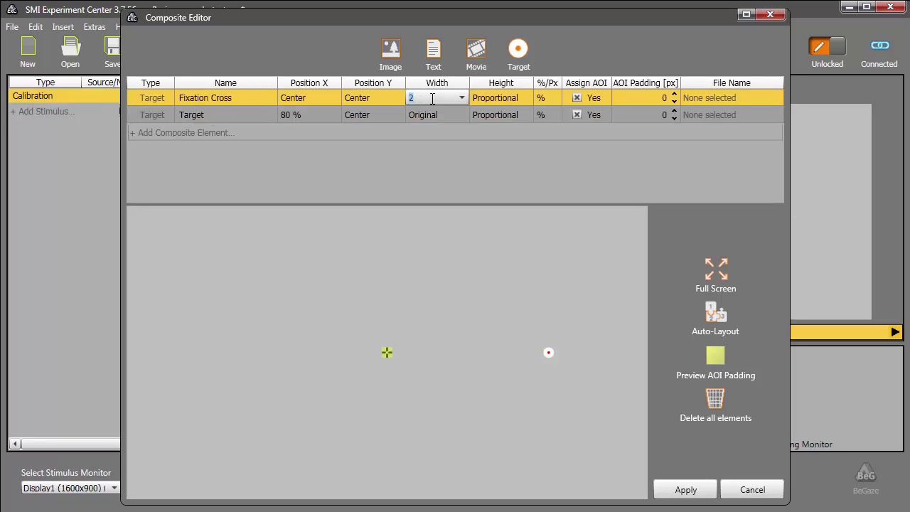
{"action": "type", "text": "6"}
{"action": "left_click", "coordinate": [433, 116]}
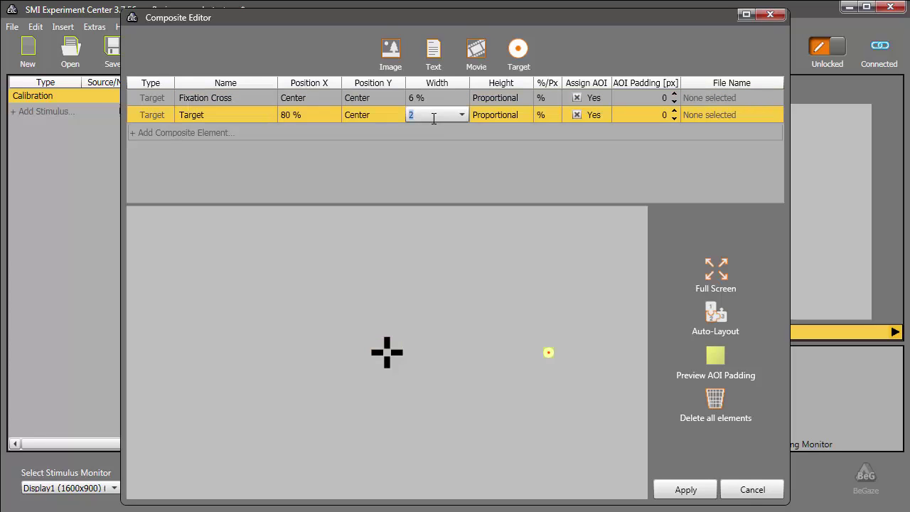
{"action": "type", "text": "6"}
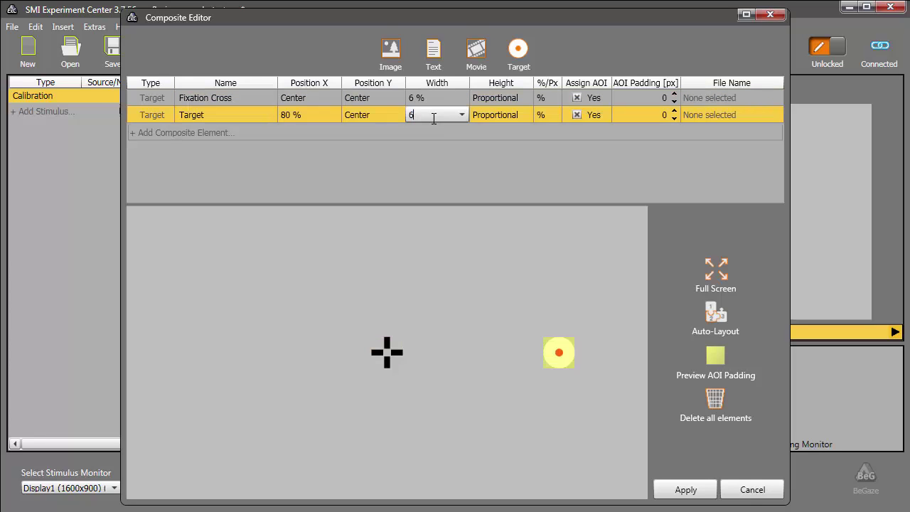
{"action": "key", "text": "Return"}
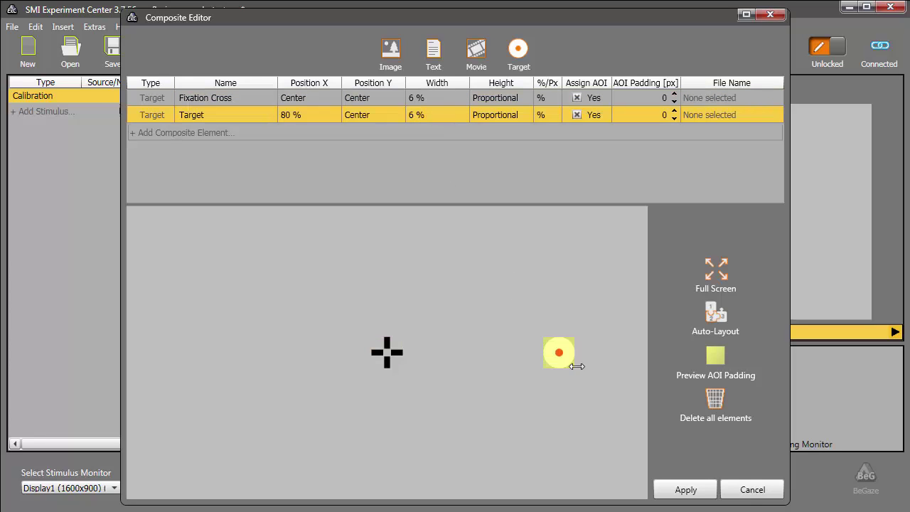
Apply the composite and set its display duration to 3000 ms
{"action": "left_click", "coordinate": [668, 491]}
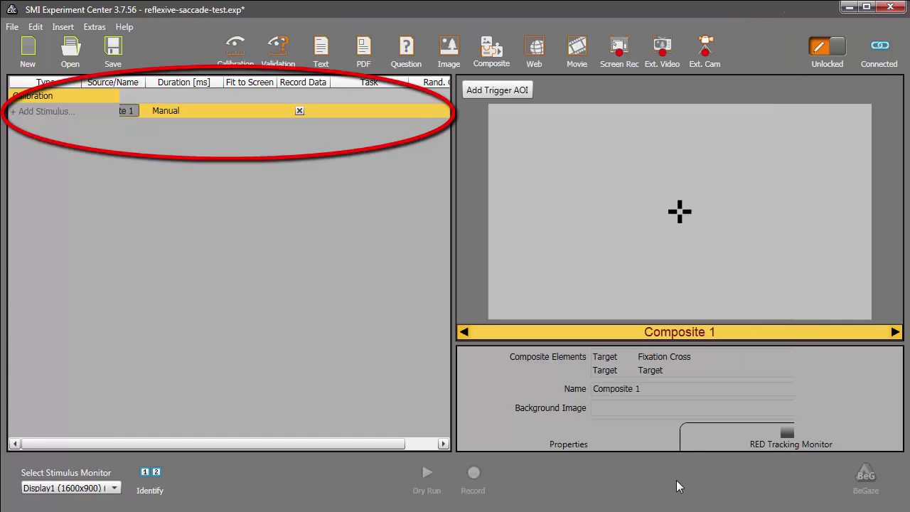
{"action": "left_click", "coordinate": [113, 50]}
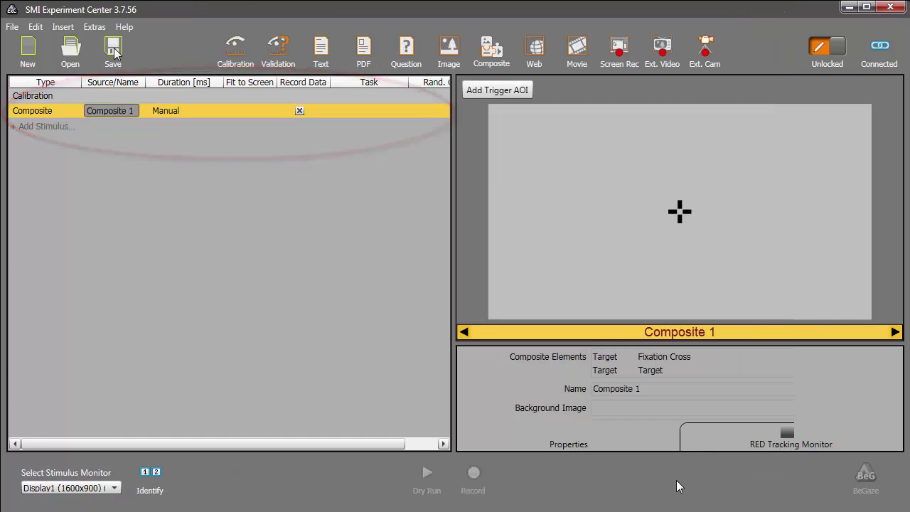
{"action": "left_click", "coordinate": [169, 111]}
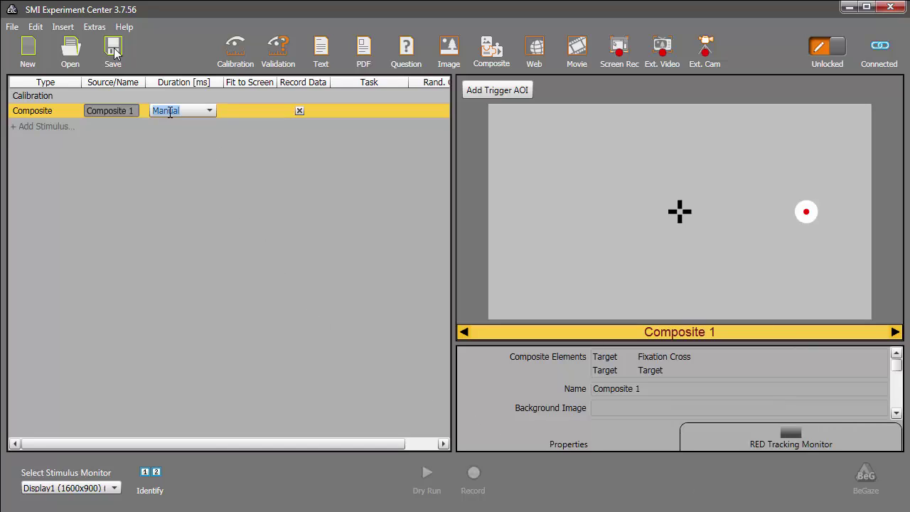
{"action": "type", "text": "3000"}
{"action": "key", "text": "Return"}
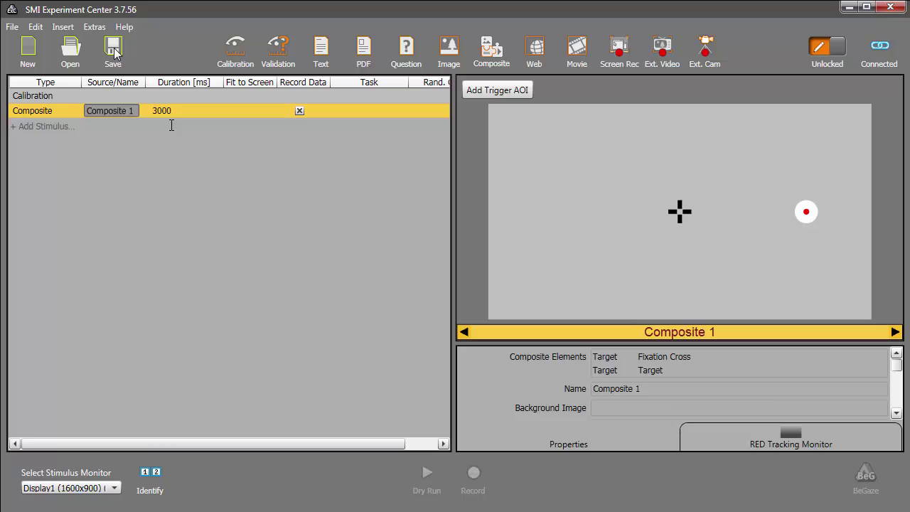
Save the experiment as 'reflexive-saccade-test' and lock it
{"action": "left_click", "coordinate": [114, 51]}
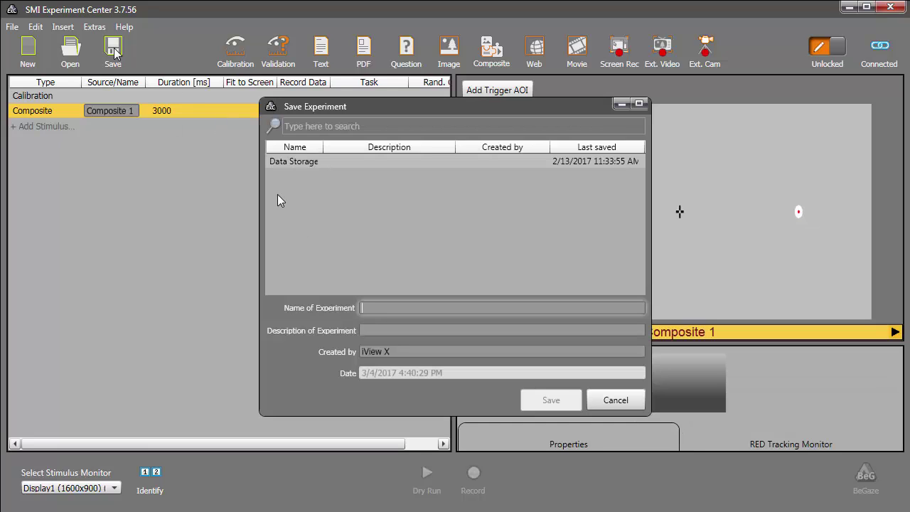
{"action": "type", "text": "reflex"}
{"action": "type", "text": "ive-saccade-test"}
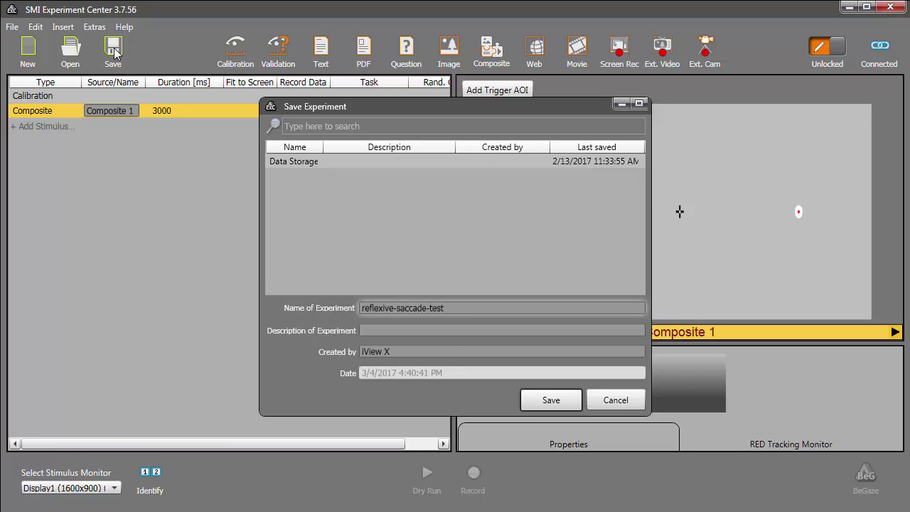
{"action": "key", "text": "Return"}
{"action": "left_click", "coordinate": [827, 47]}
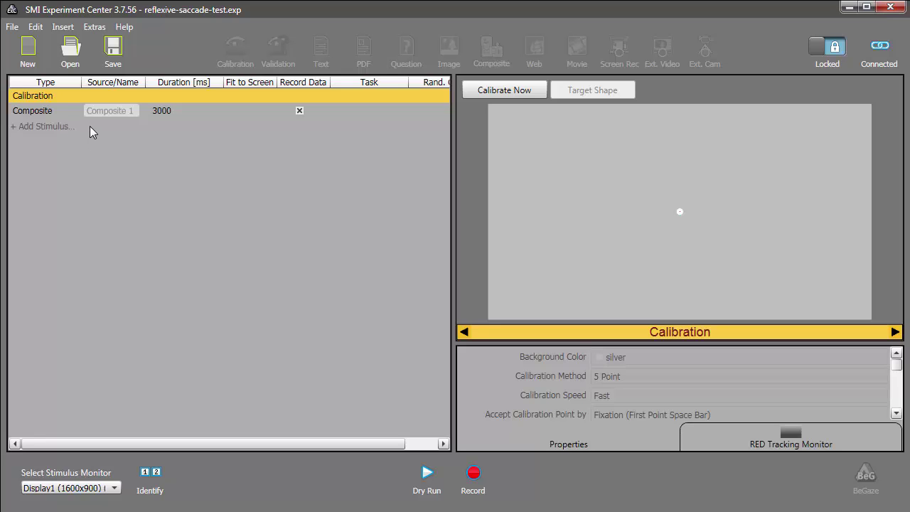
Add a composite stimulus holding a Cross target positioned in %
{"action": "left_click", "coordinate": [28, 50]}
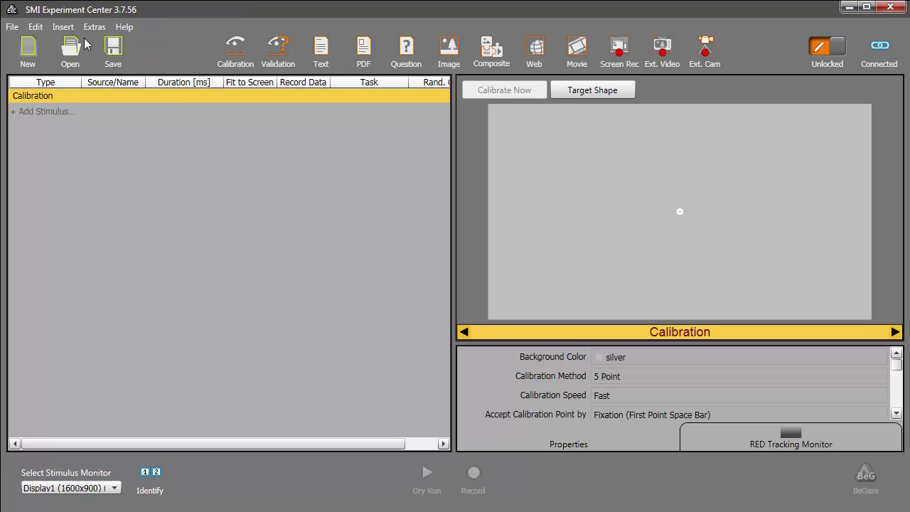
{"action": "left_click", "coordinate": [493, 51]}
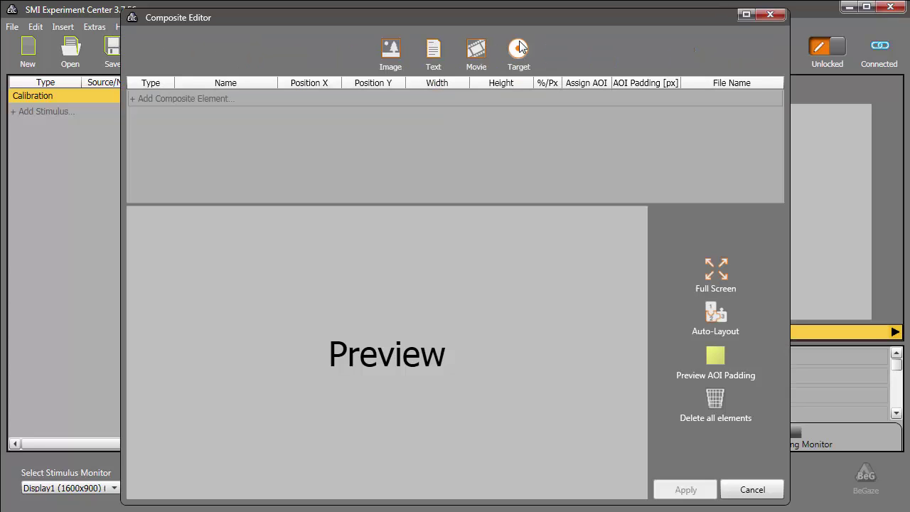
{"action": "left_click", "coordinate": [520, 47]}
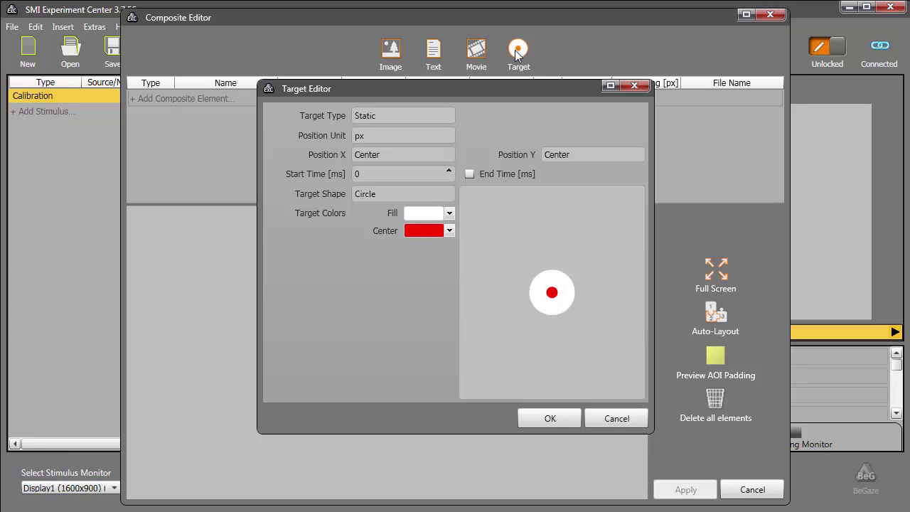
{"action": "left_click", "coordinate": [408, 137]}
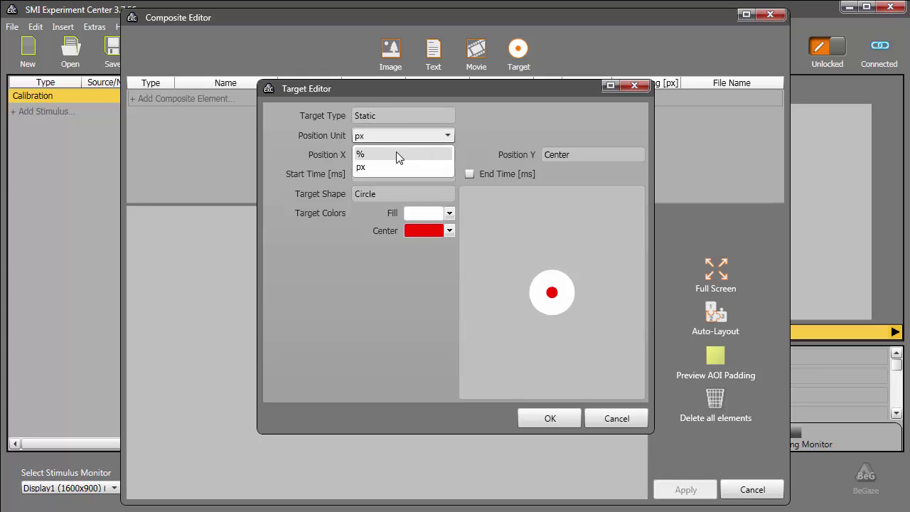
{"action": "left_click", "coordinate": [396, 152]}
{"action": "left_click", "coordinate": [402, 193]}
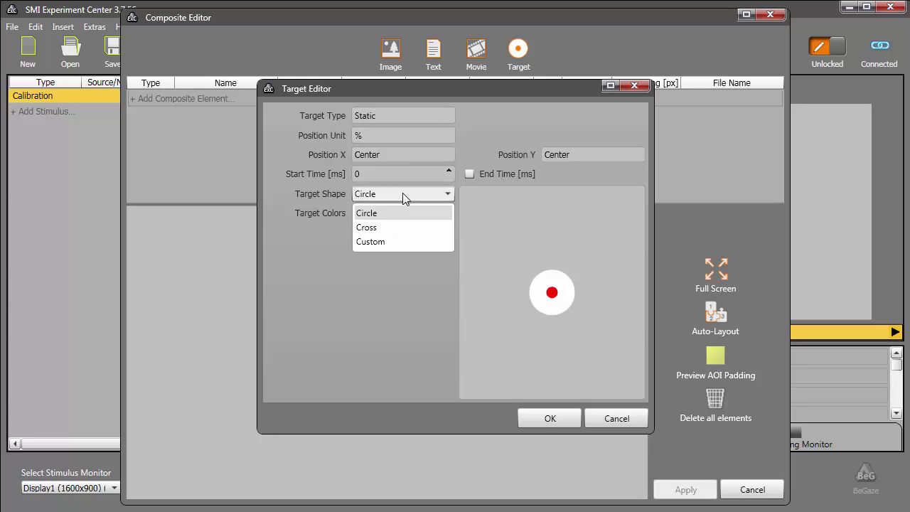
{"action": "left_click", "coordinate": [381, 228]}
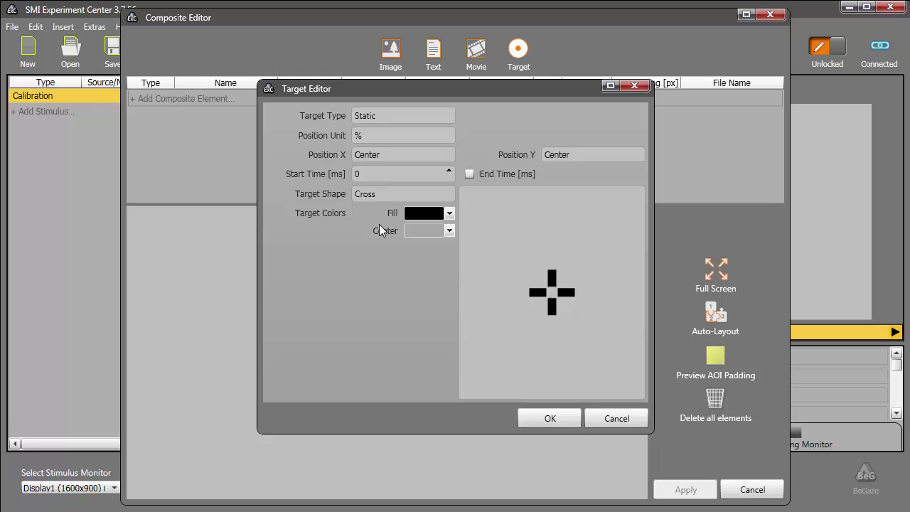
{"action": "left_click", "coordinate": [533, 419]}
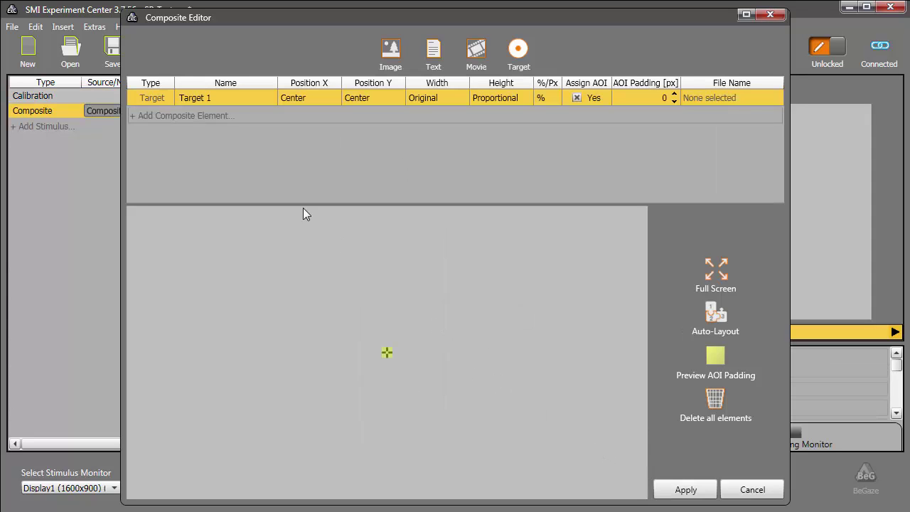
Name the target 'Fixation Cross' with 6 % width and apply the composite
{"action": "left_click", "coordinate": [221, 99]}
{"action": "type", "text": "Fixation Cross"}
{"action": "key", "text": "Tab"}
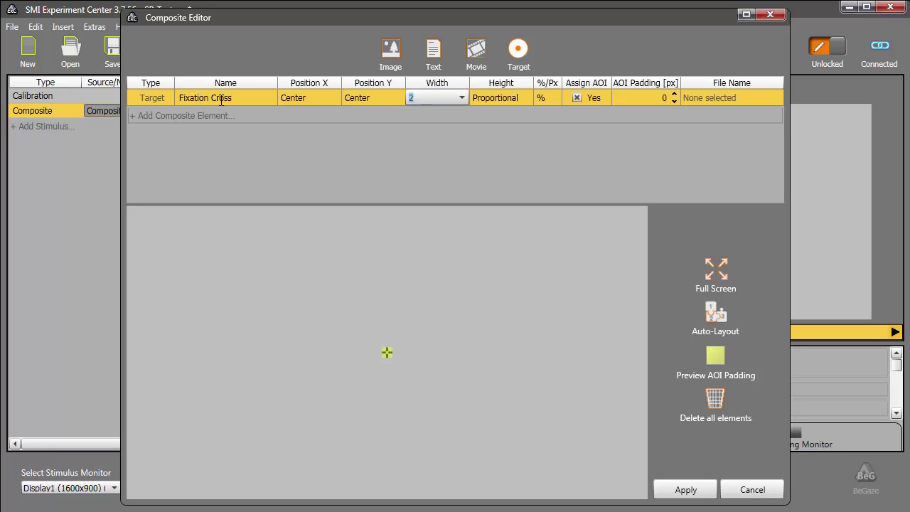
{"action": "type", "text": "6"}
{"action": "left_click", "coordinate": [400, 168]}
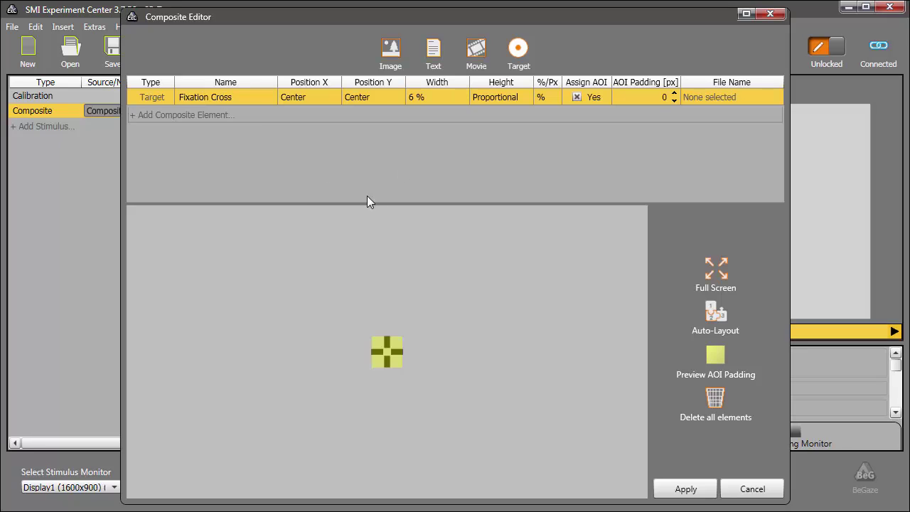
{"action": "left_click", "coordinate": [700, 490]}
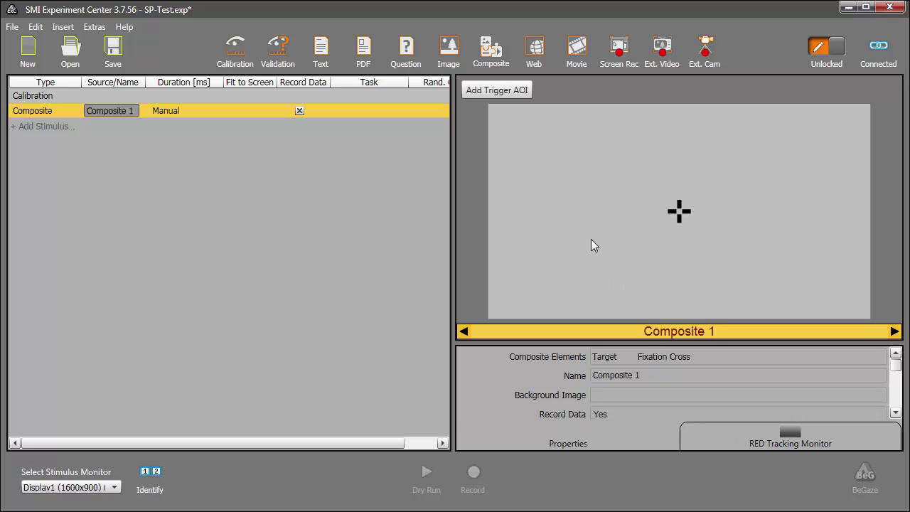
Add a Sinusoidal Movement target to a second composite, positioned in %
{"action": "left_click", "coordinate": [491, 50]}
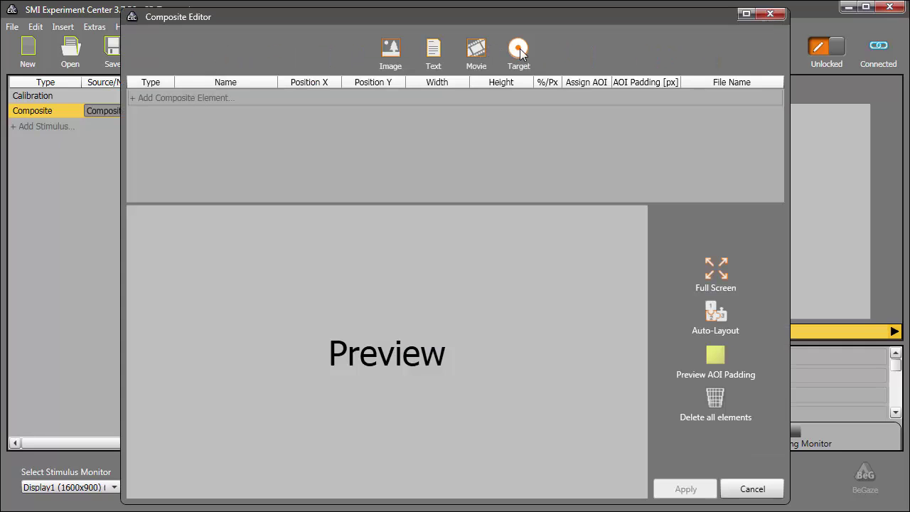
{"action": "left_click", "coordinate": [519, 51]}
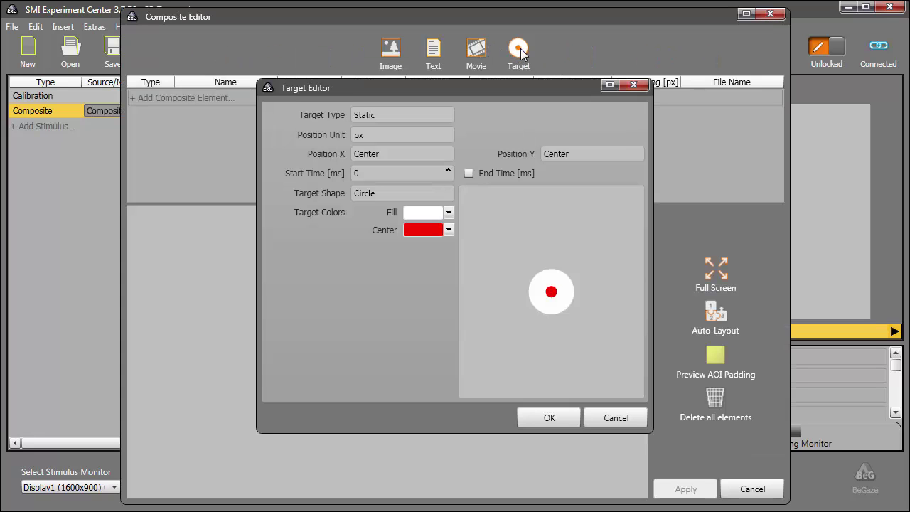
{"action": "left_click", "coordinate": [447, 117]}
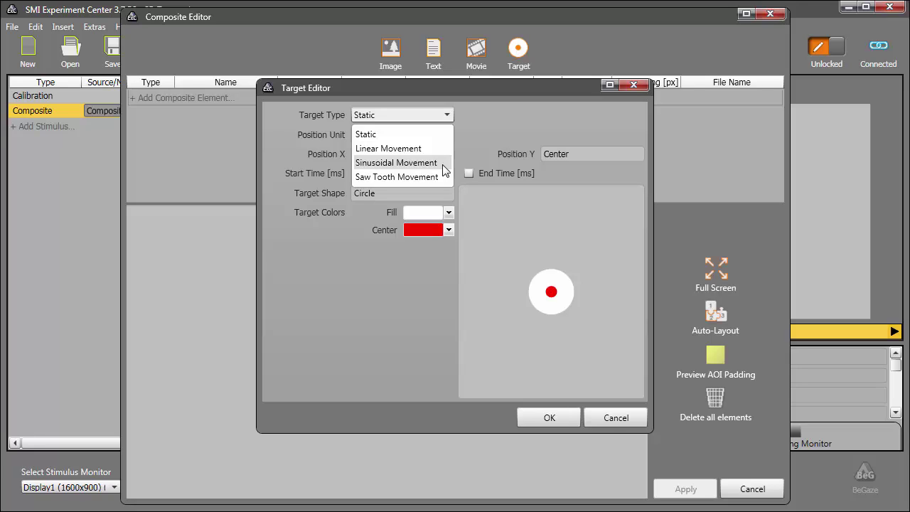
{"action": "left_click", "coordinate": [396, 162]}
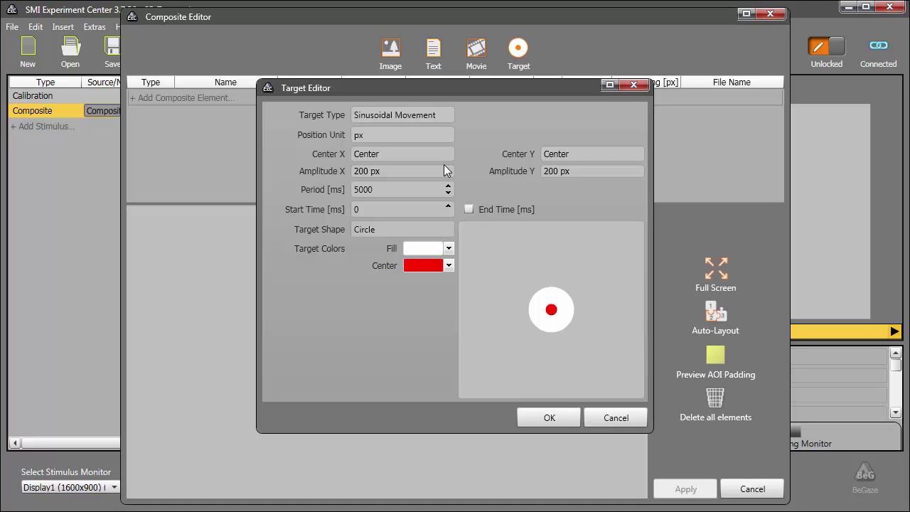
{"action": "left_click", "coordinate": [439, 139]}
{"action": "left_click", "coordinate": [439, 152]}
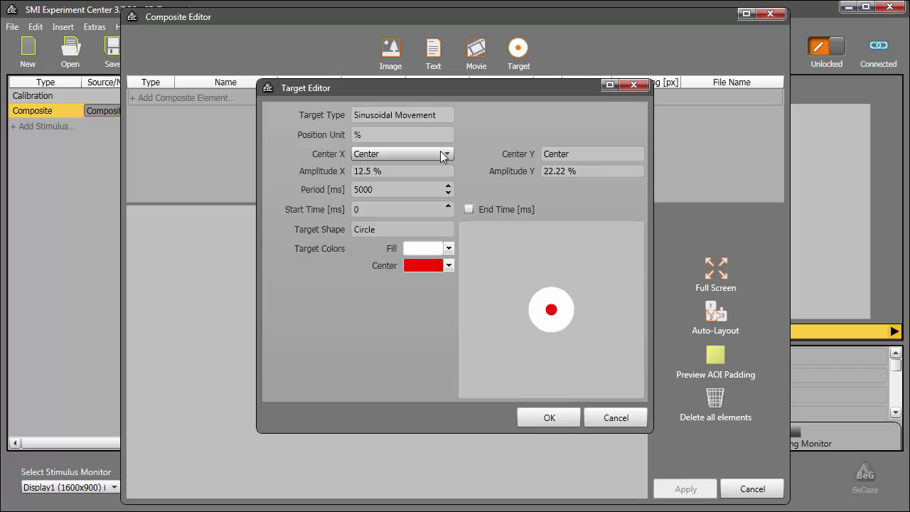
Set the target's amplitude X to 33 %, amplitude Y to 0 % and period to 4500 ms
{"action": "left_click", "coordinate": [427, 171]}
{"action": "double_click", "coordinate": [428, 171]}
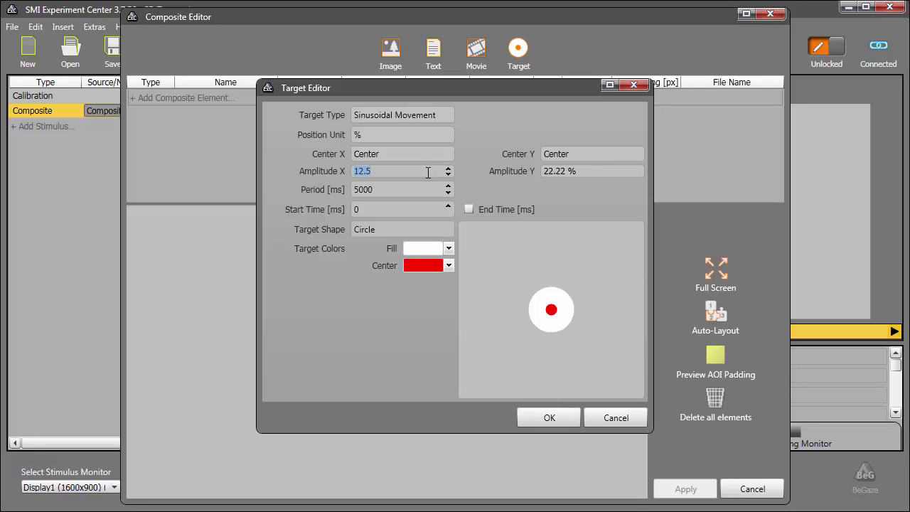
{"action": "type", "text": "33"}
{"action": "key", "text": "Tab"}
{"action": "type", "text": "0"}
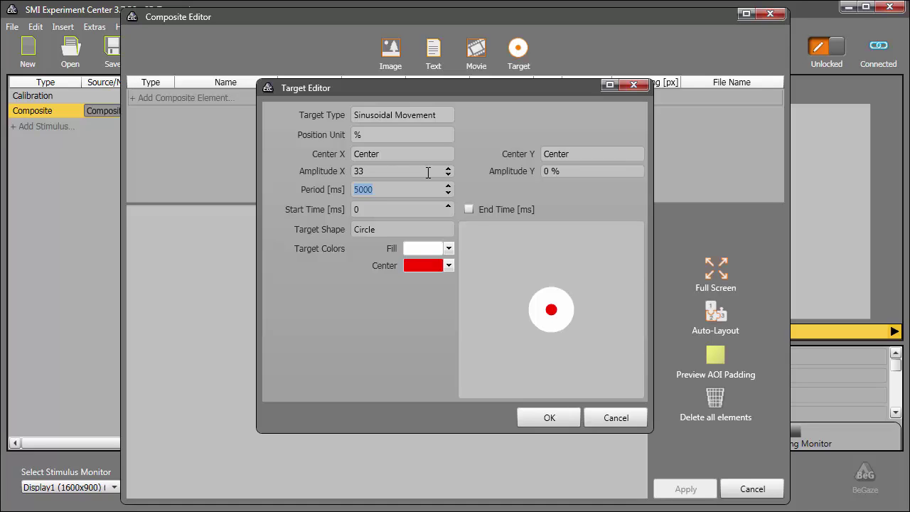
{"action": "type", "text": "4500"}
Name the moving target 'SP Sinusoidal' with 6 % width and apply the composite
{"action": "left_click", "coordinate": [548, 417]}
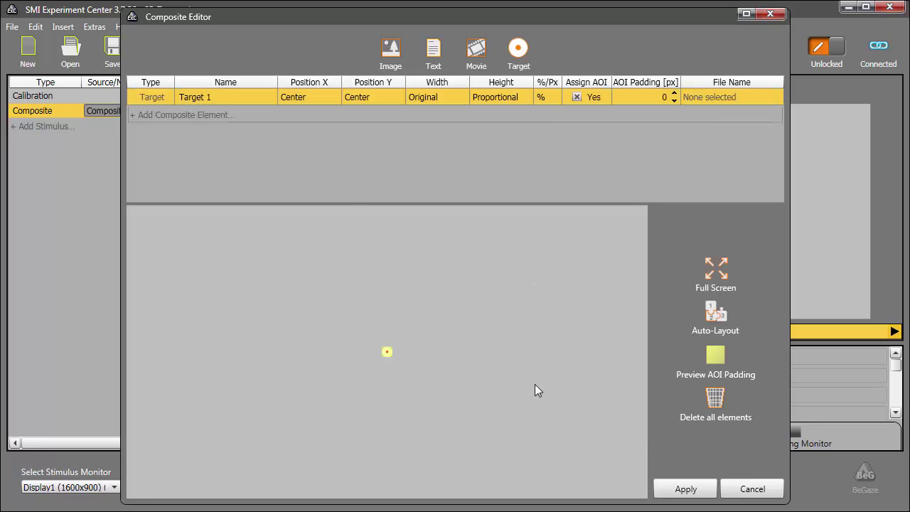
{"action": "left_click", "coordinate": [228, 93]}
{"action": "type", "text": "SP Sinusoidal"}
{"action": "key", "text": "Tab"}
{"action": "type", "text": "6"}
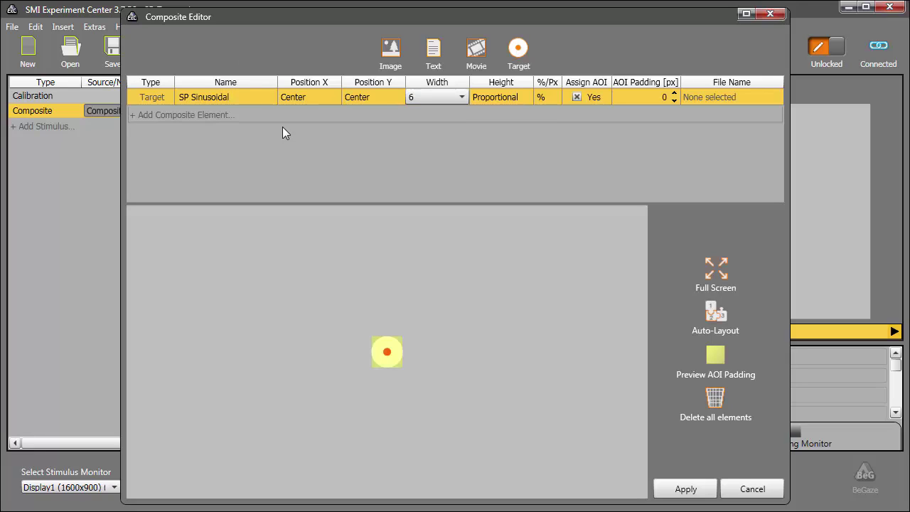
{"action": "key", "text": "Return"}
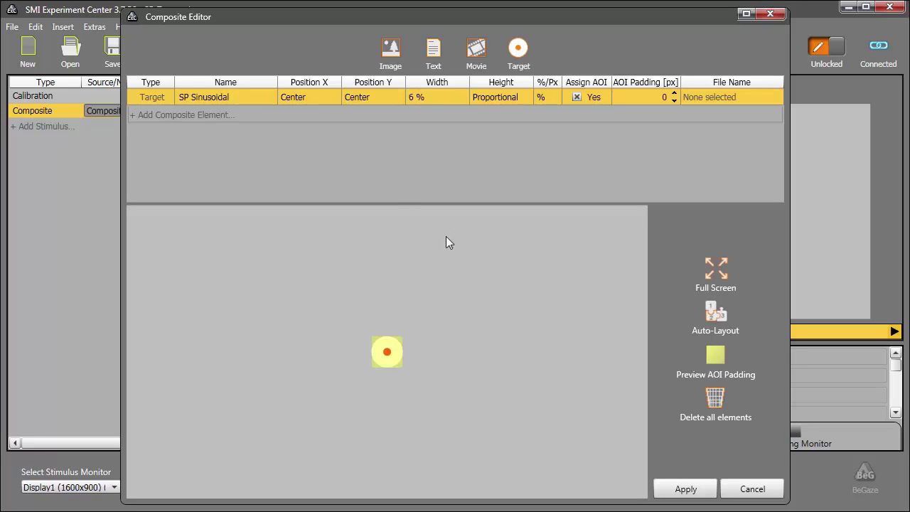
{"action": "left_click", "coordinate": [686, 488]}
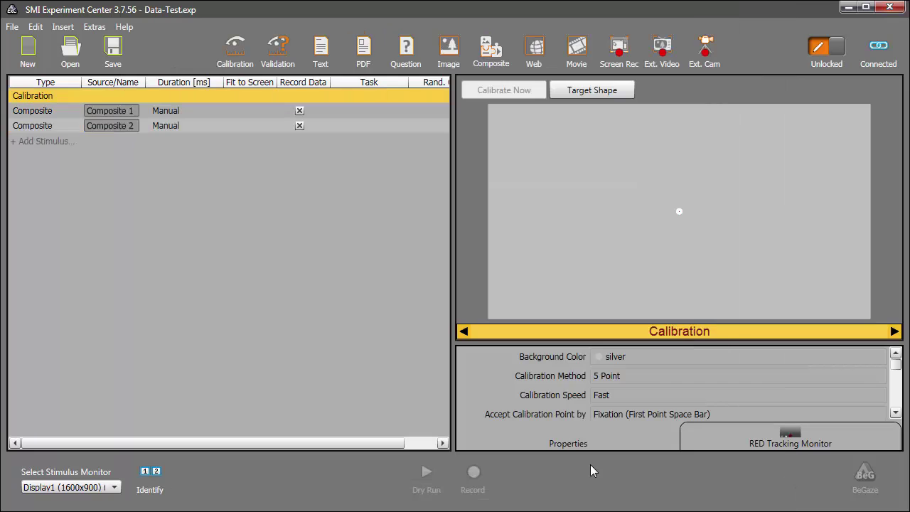
Save the experiment as 'SP-Test'
{"action": "left_click", "coordinate": [113, 50]}
{"action": "type", "text": "SP-Test"}
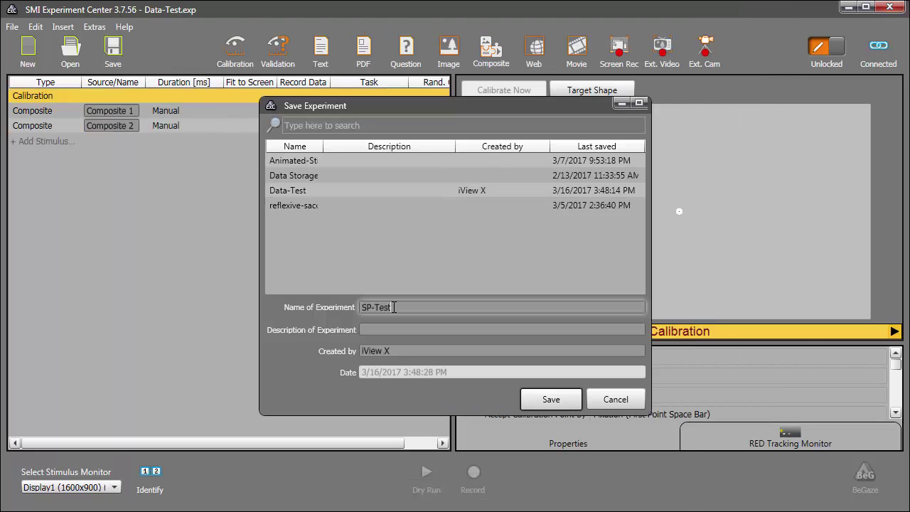
{"action": "key", "text": "Return"}
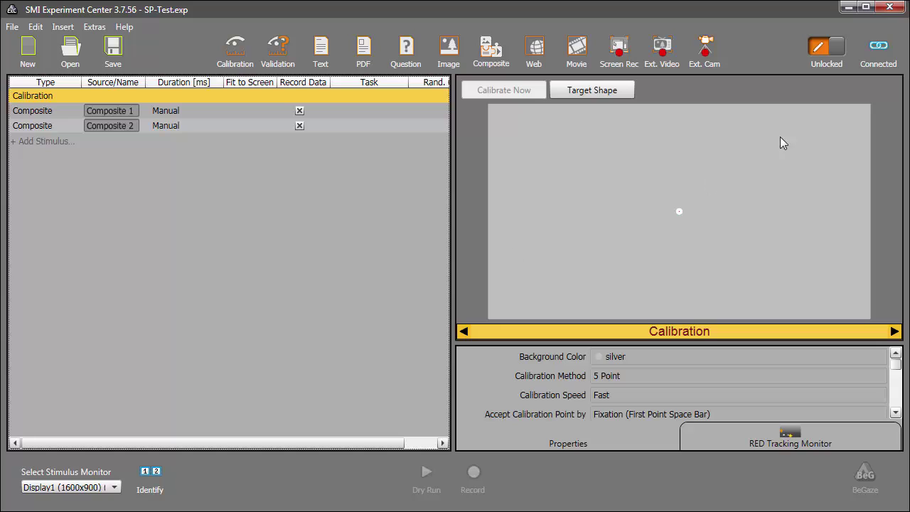
Switch the experiment's lock state with the lock toggle
{"action": "left_click", "coordinate": [815, 51]}
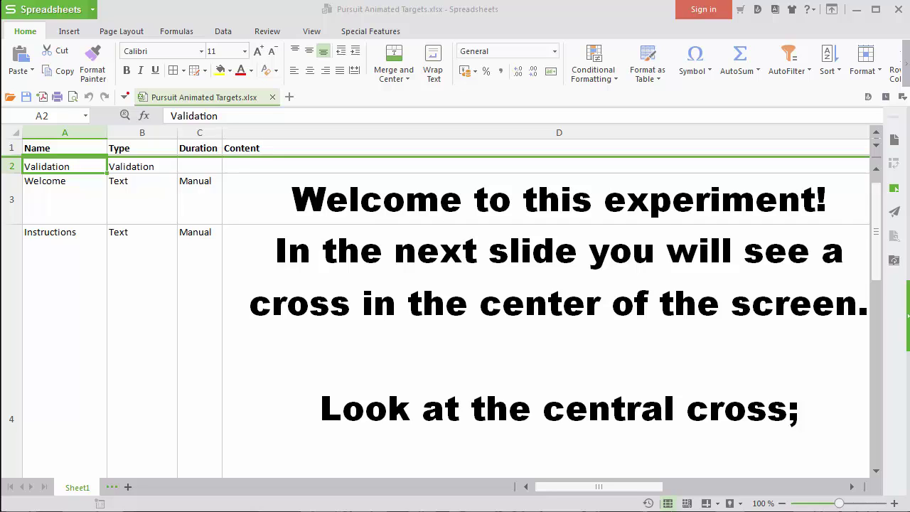
Review the Pursuit Animated Targets sheet, selecting the Welcome, Instructions and row 5 entries
{"action": "key", "text": "alt+Tab"}
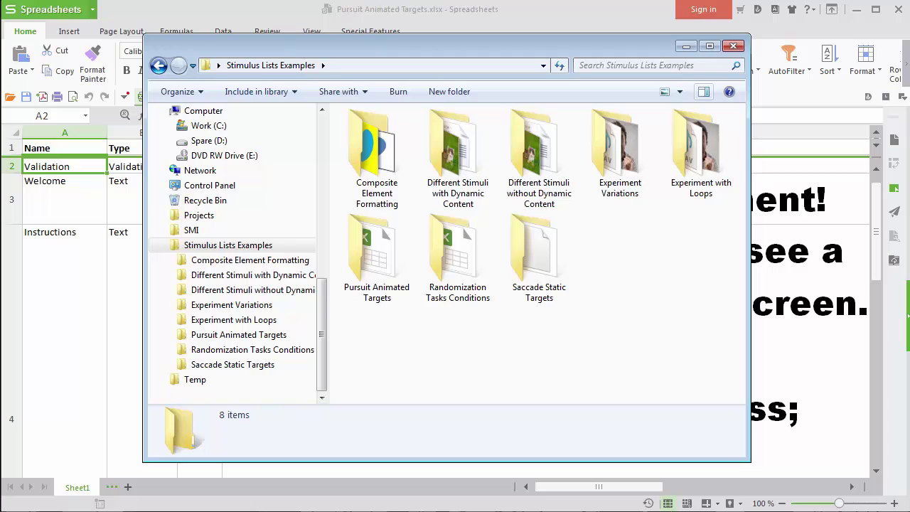
{"action": "key", "text": "alt+Tab"}
{"action": "left_click", "coordinate": [11, 199]}
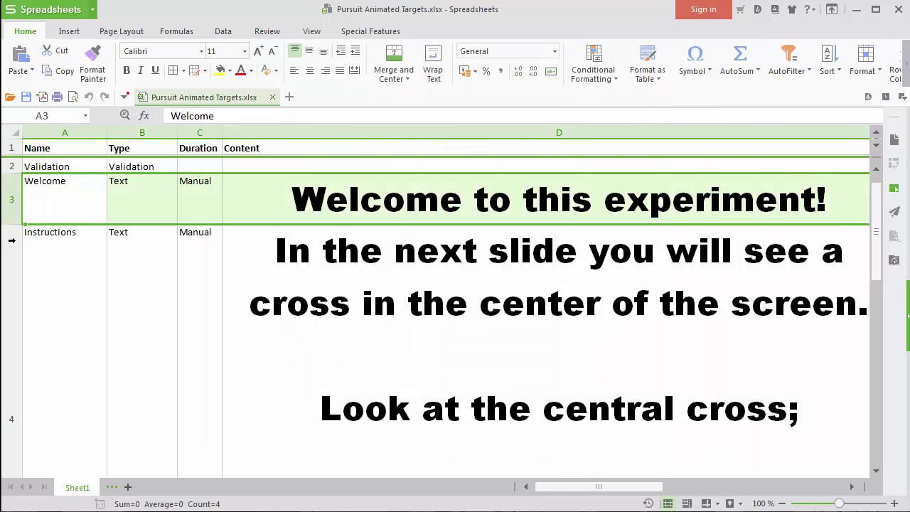
{"action": "left_click", "coordinate": [12, 239]}
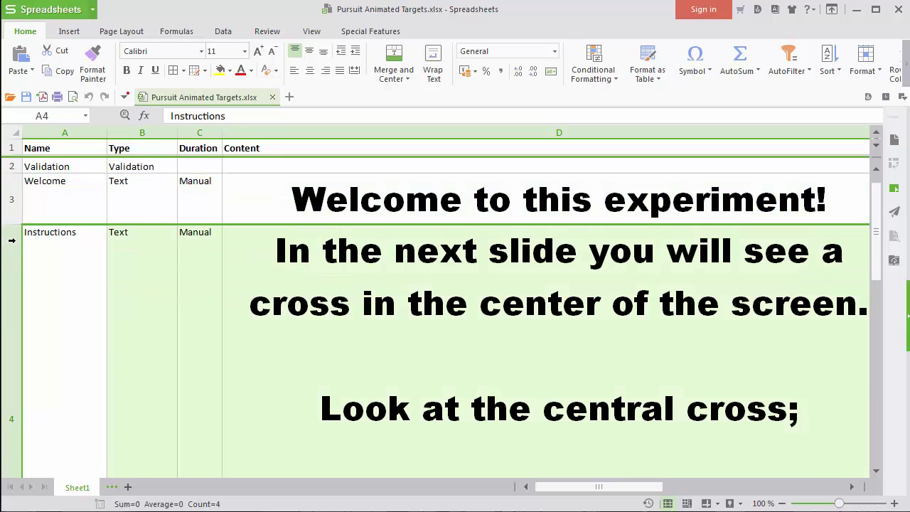
{"action": "left_click", "coordinate": [875, 355]}
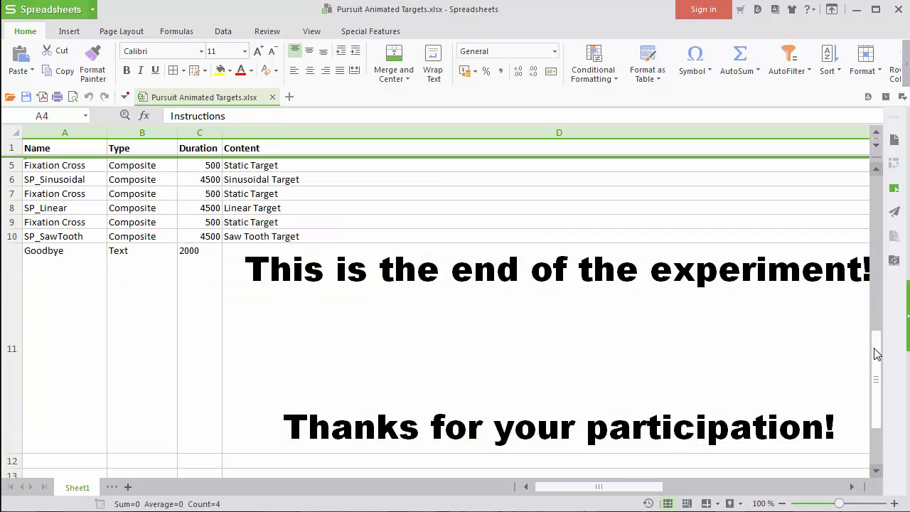
{"action": "left_click", "coordinate": [9, 166]}
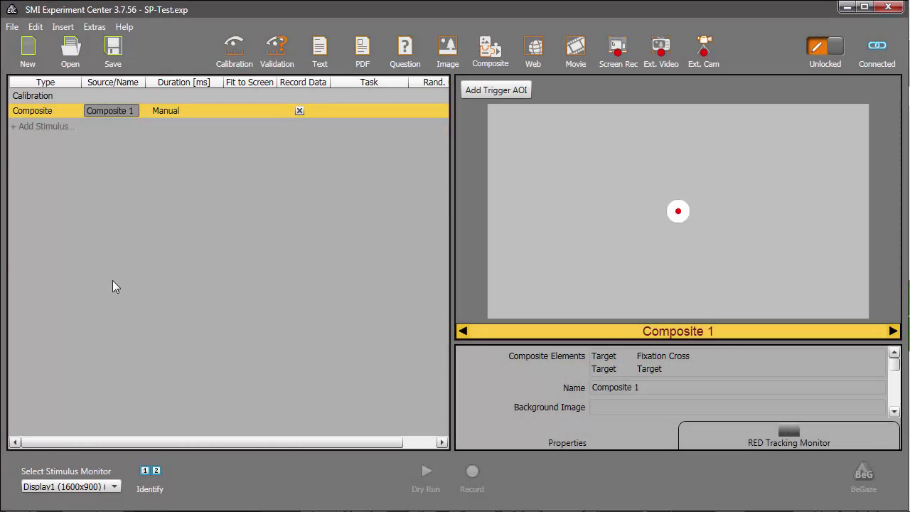
Create a new experiment and import the 'Pursuit Animated Targets' stimulus list into it
{"action": "left_click", "coordinate": [30, 59]}
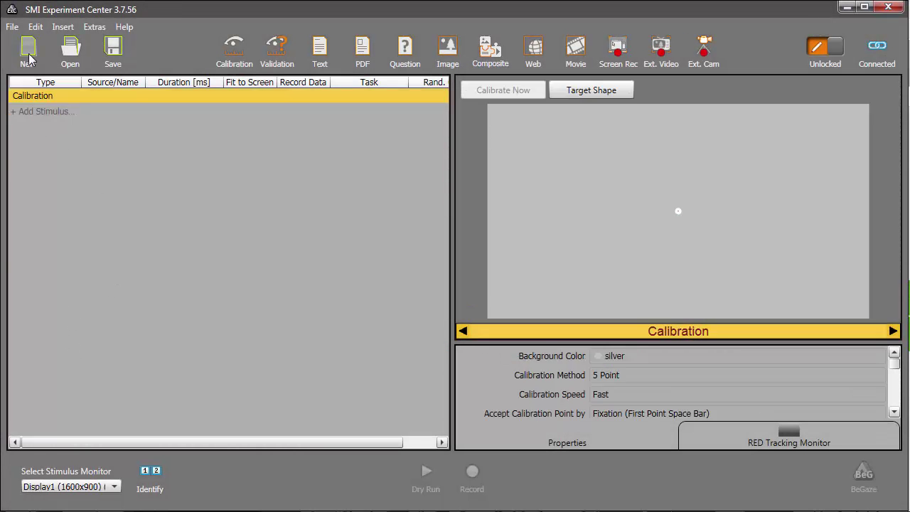
{"action": "left_click", "coordinate": [12, 27]}
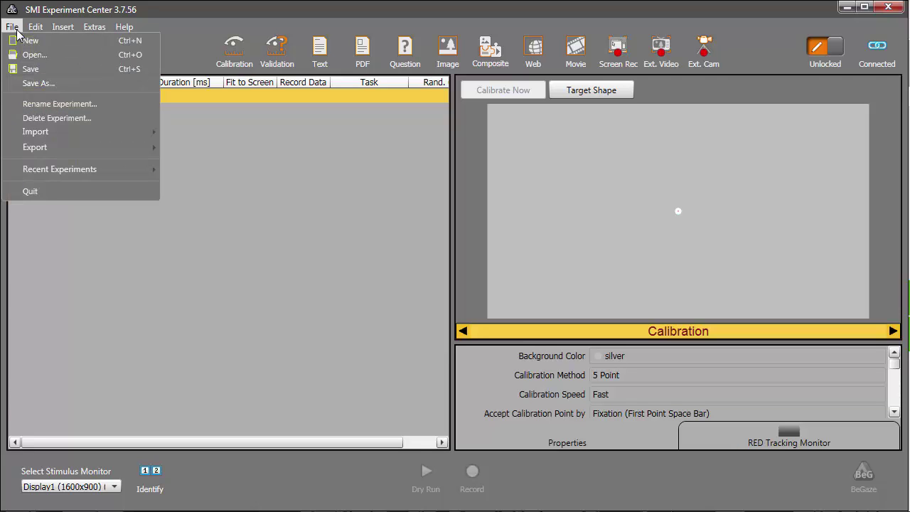
{"action": "mouse_move", "coordinate": [78, 134]}
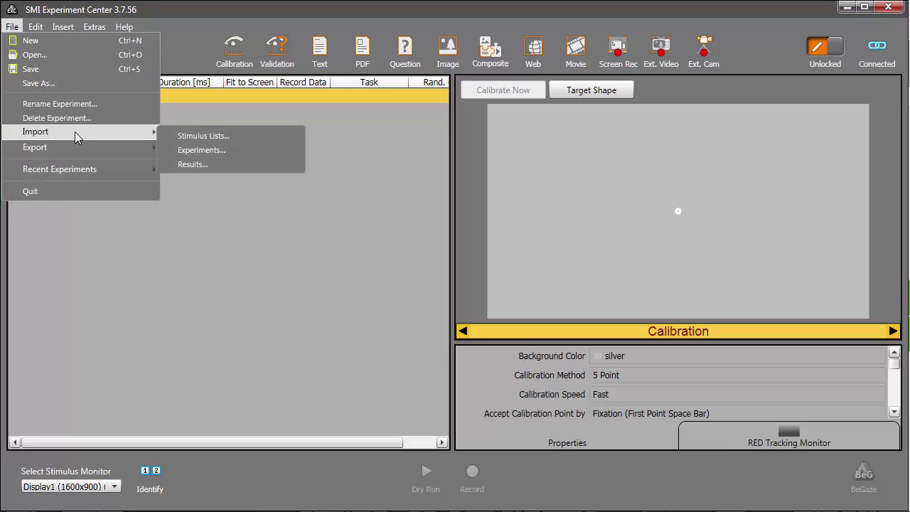
{"action": "left_click", "coordinate": [231, 138]}
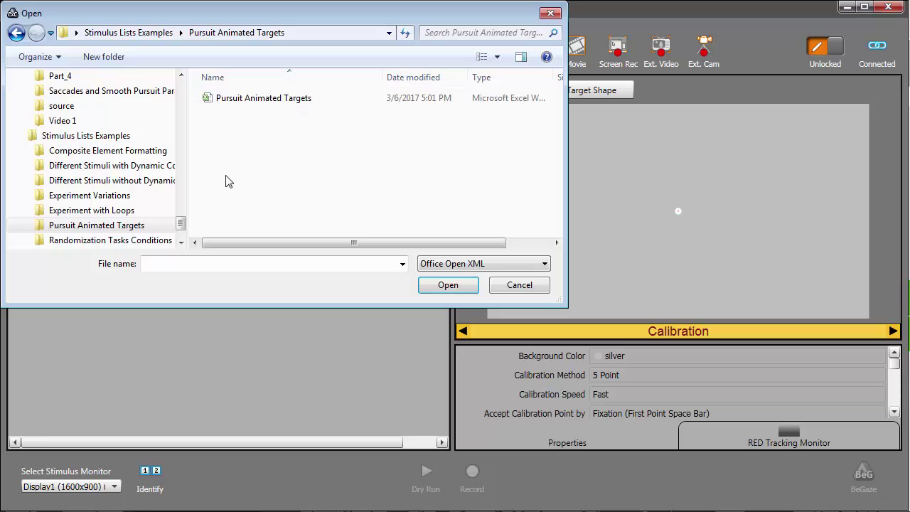
{"action": "double_click", "coordinate": [225, 100]}
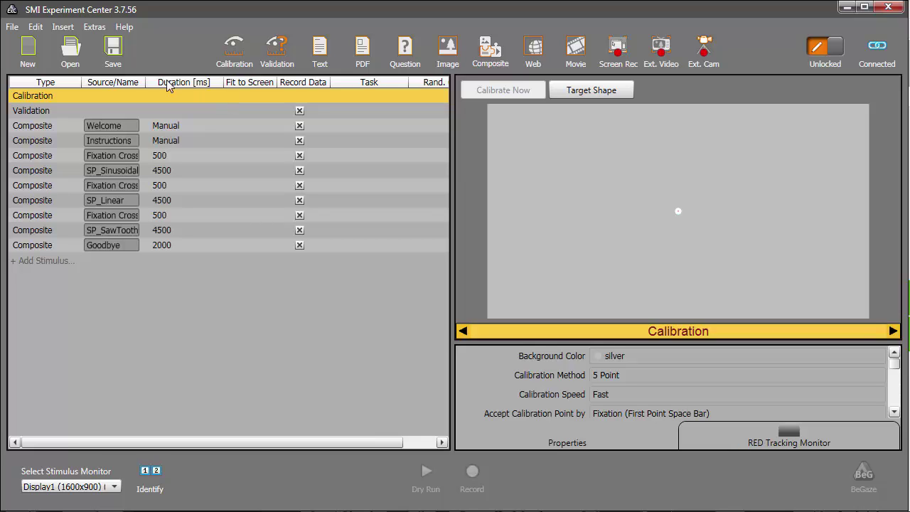
Save the imported experiment as Animated-Stimulus-List
{"action": "left_click", "coordinate": [119, 54]}
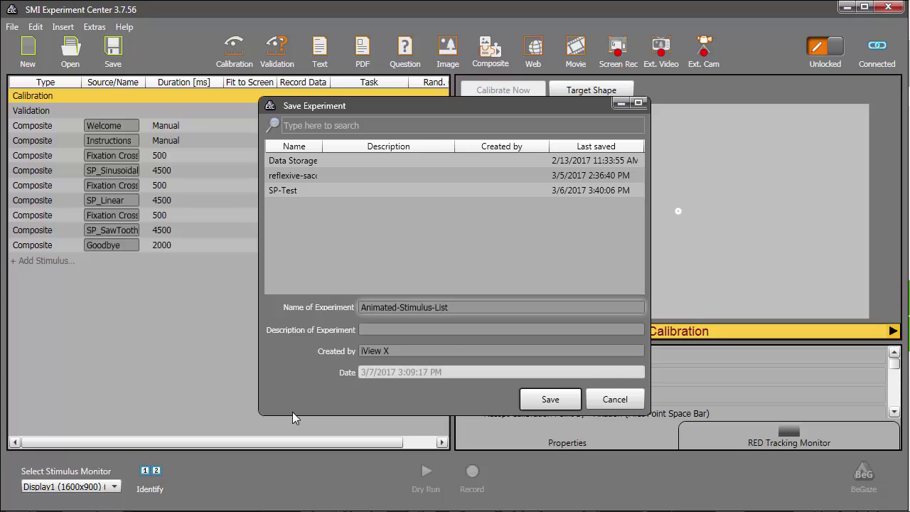
{"action": "key", "text": "Return"}
{"action": "left_click", "coordinate": [817, 46]}
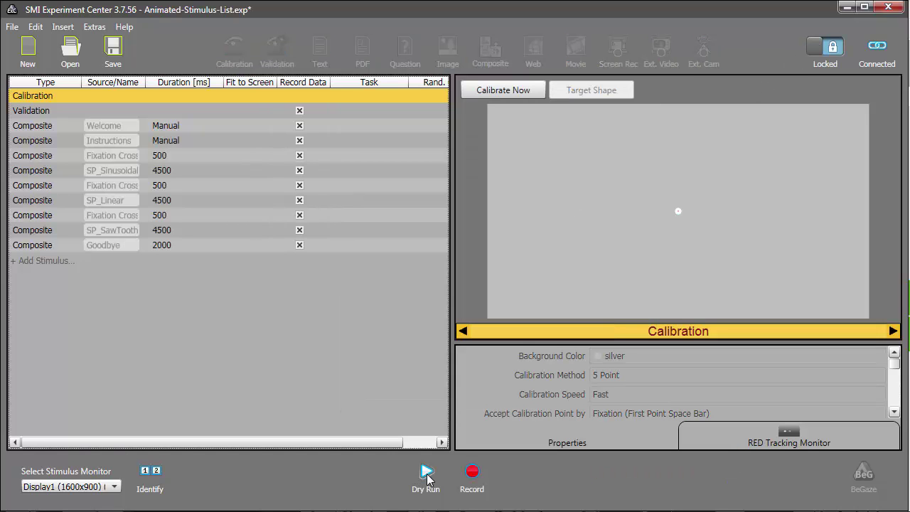
Dry-run Animated-Stimulus-List, then record a participant session with the default participant code
{"action": "left_click", "coordinate": [426, 475]}
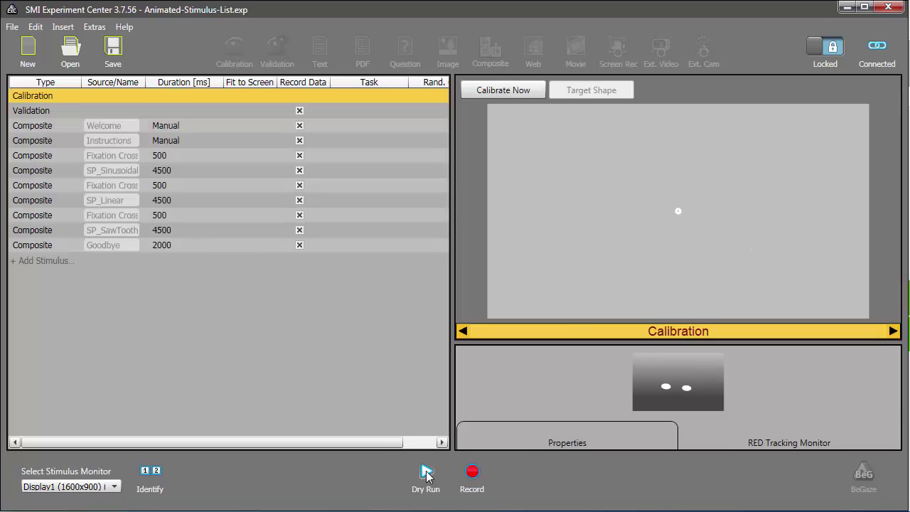
{"action": "left_click", "coordinate": [472, 472]}
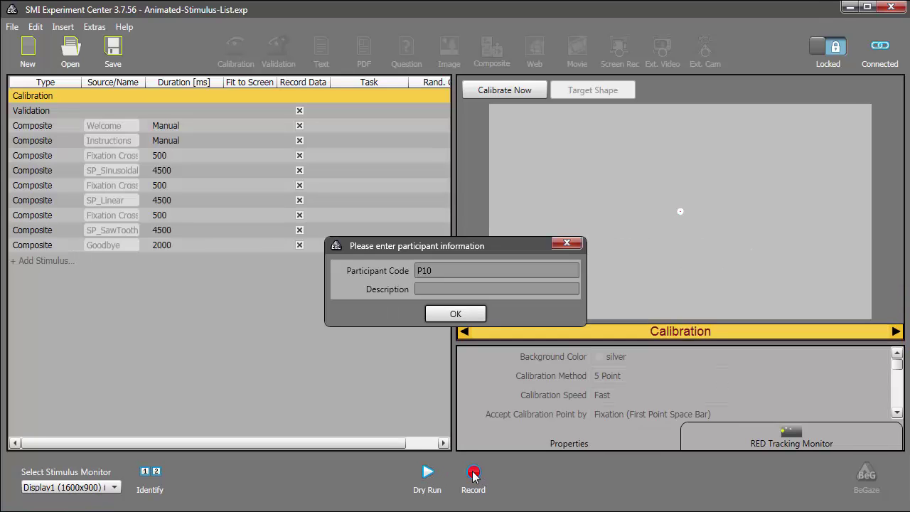
{"action": "left_click", "coordinate": [454, 314]}
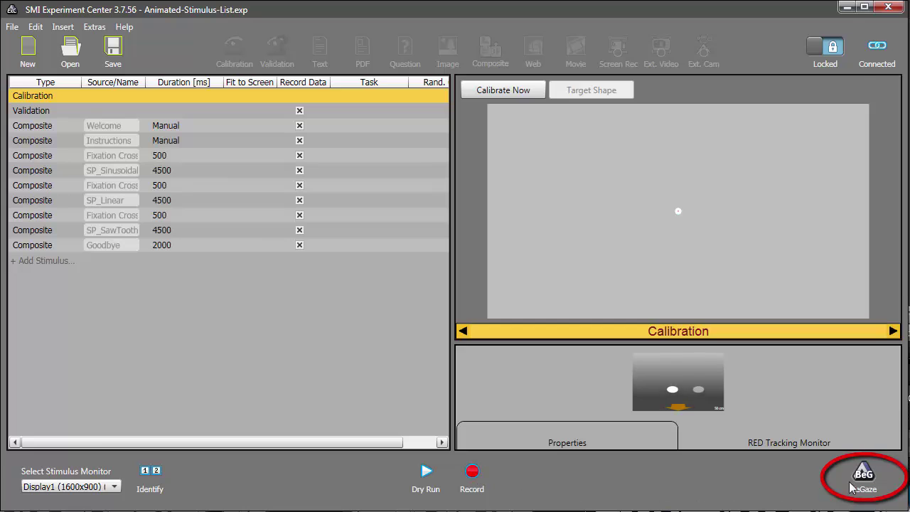
Open the recording in BeGaze, play the scan path on SP_Linear, then show the Line Graph
{"action": "left_click", "coordinate": [863, 475]}
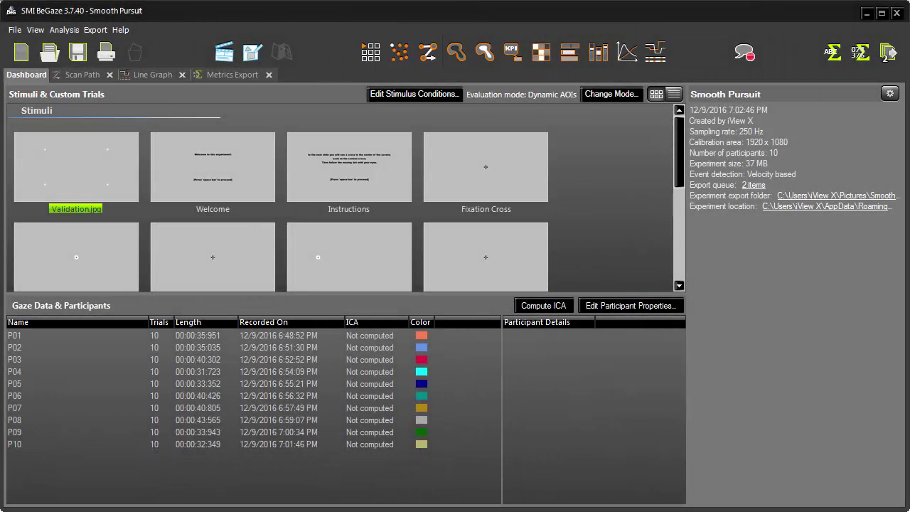
{"action": "left_click", "coordinate": [82, 75]}
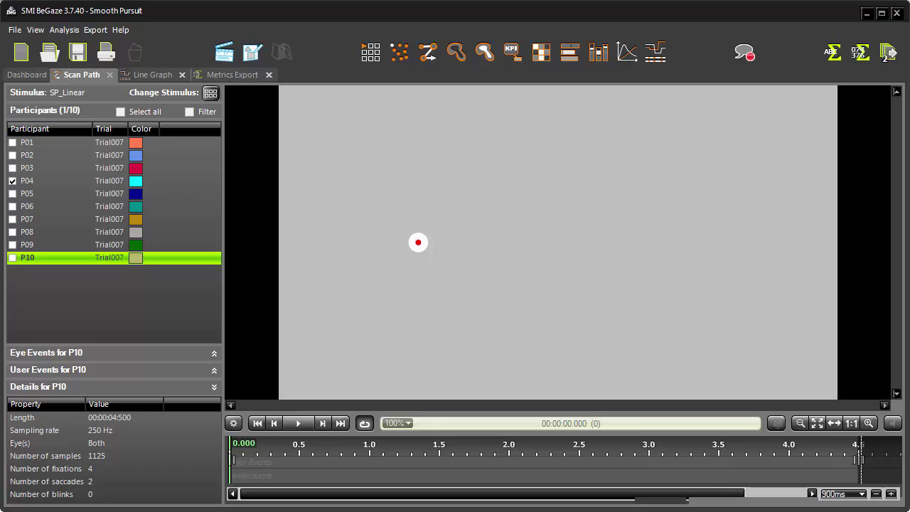
{"action": "left_click", "coordinate": [298, 422]}
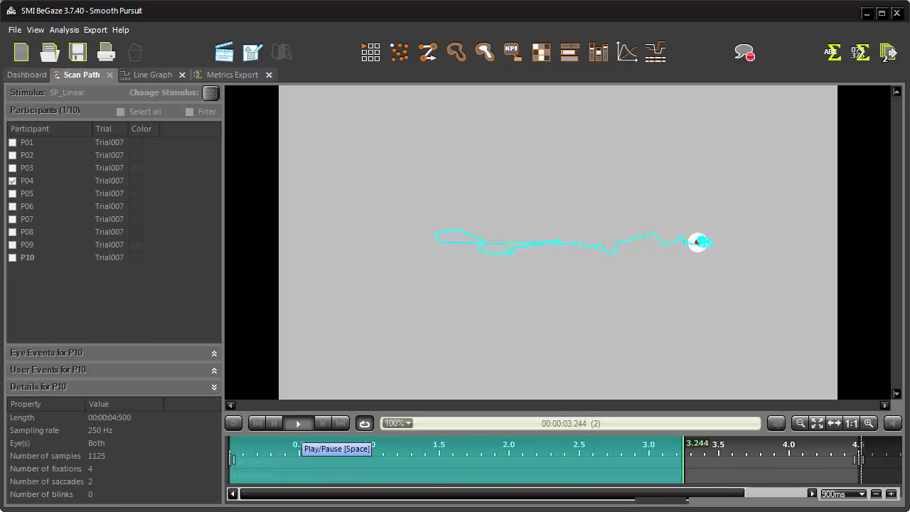
{"action": "left_click", "coordinate": [171, 76]}
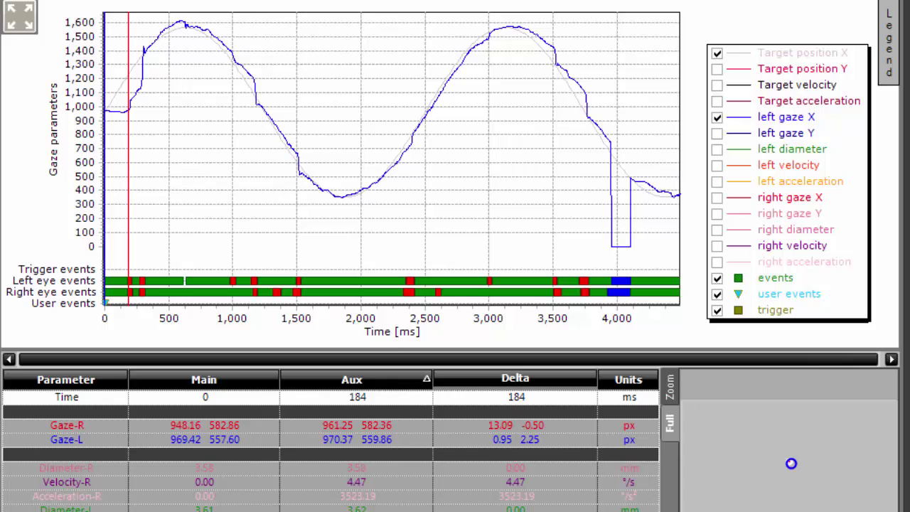
Measure the left-eye catch-up saccade near 1,150 ms and zoom in three times around it
{"action": "left_click", "coordinate": [255, 281]}
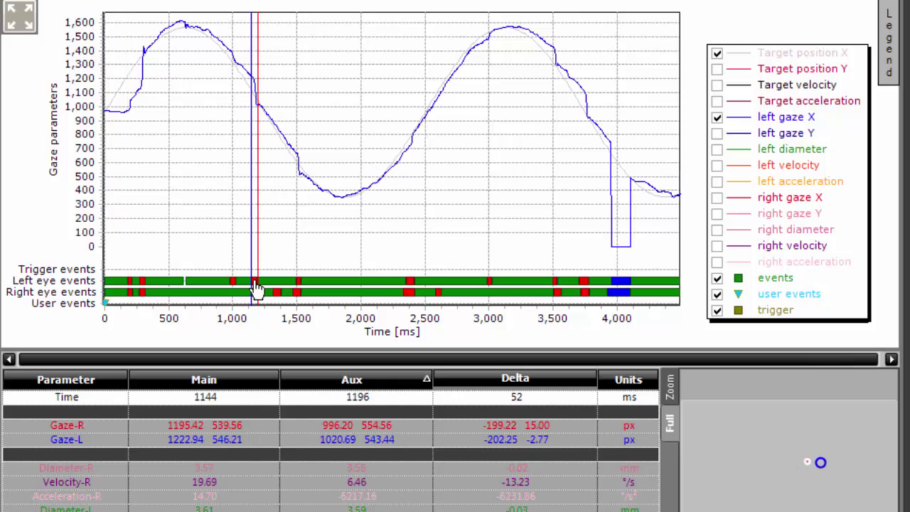
{"action": "left_click", "coordinate": [256, 92]}
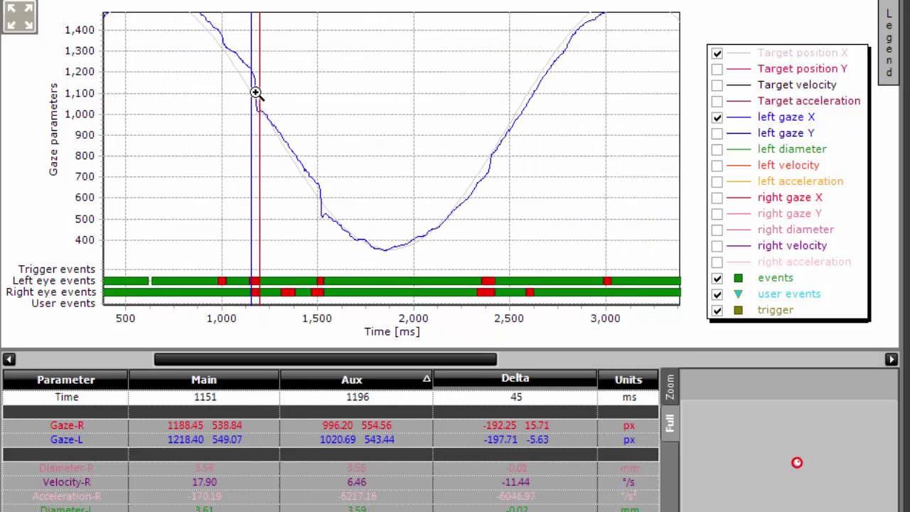
{"action": "left_click", "coordinate": [255, 92]}
{"action": "left_click", "coordinate": [255, 93]}
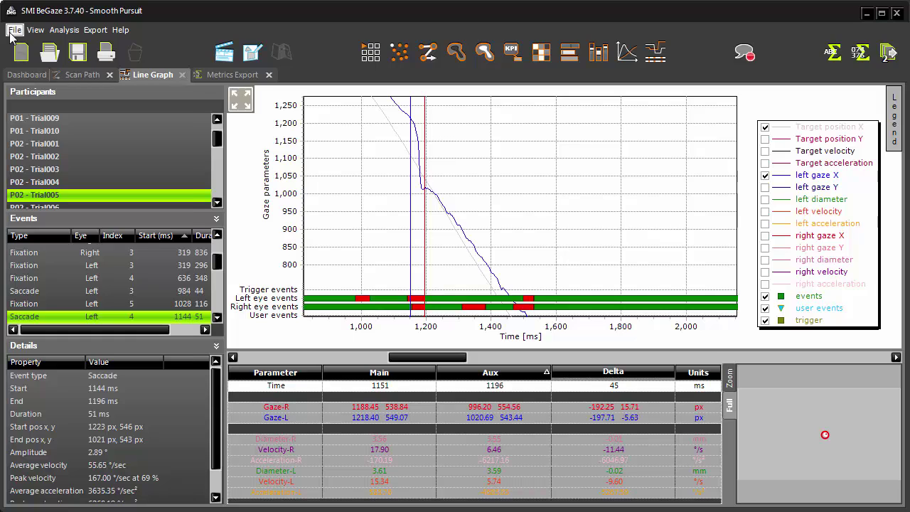
{"action": "left_click", "coordinate": [13, 30]}
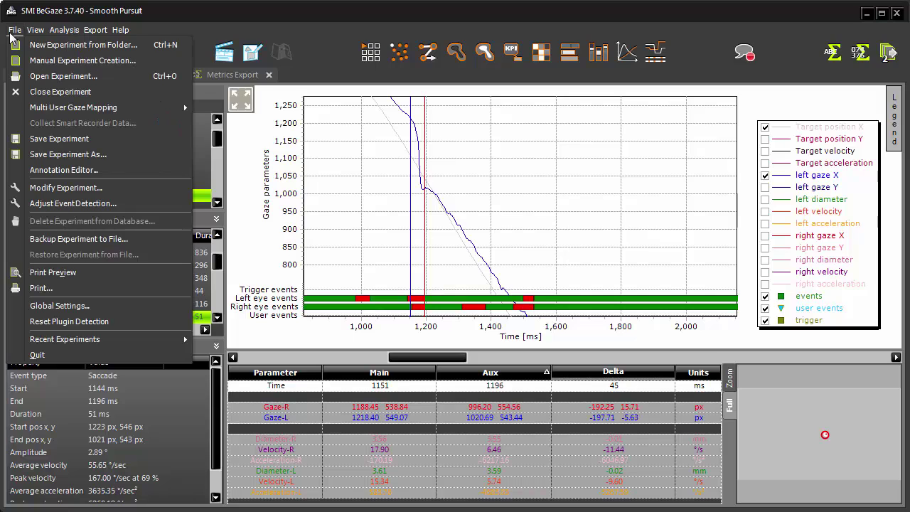
Review Adjust Event Detection without changes, then show the Metrics Export page with Target Statistics templates
{"action": "left_click", "coordinate": [145, 203]}
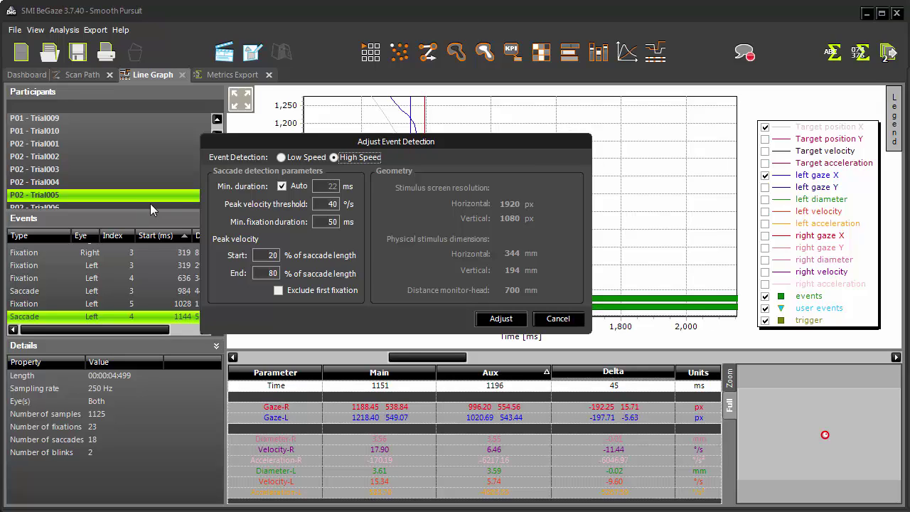
{"action": "key", "text": "Escape"}
{"action": "left_click", "coordinate": [226, 75]}
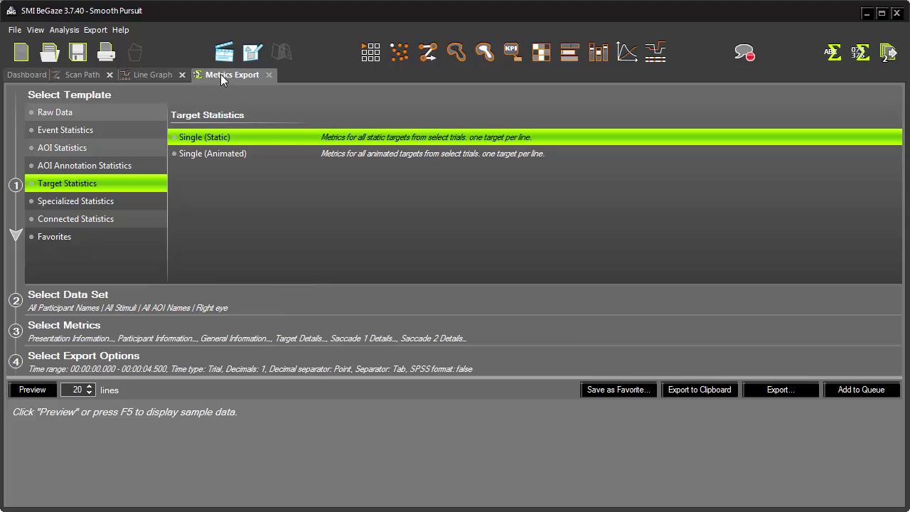
Pick the Target Statistics - Single (Animated) template, then review the Trial005 left-eye data filters and metrics
{"action": "left_click", "coordinate": [229, 157]}
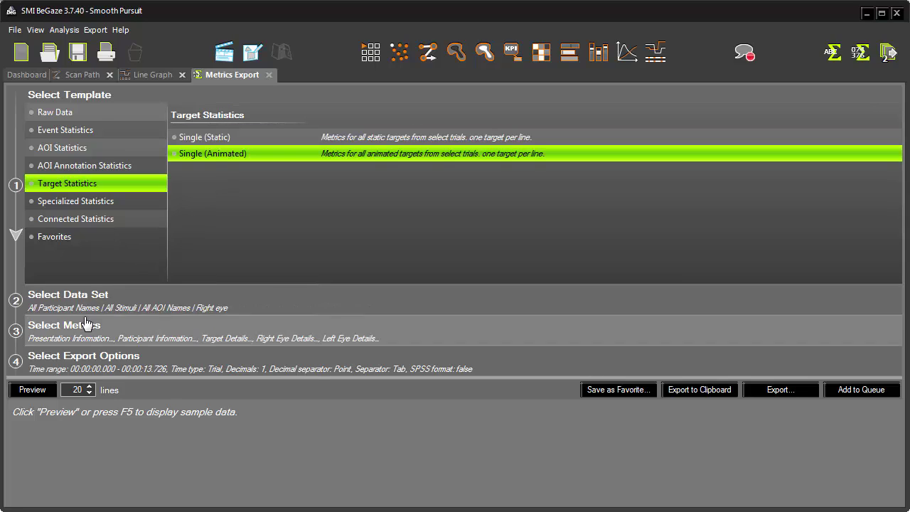
{"action": "left_click", "coordinate": [145, 305]}
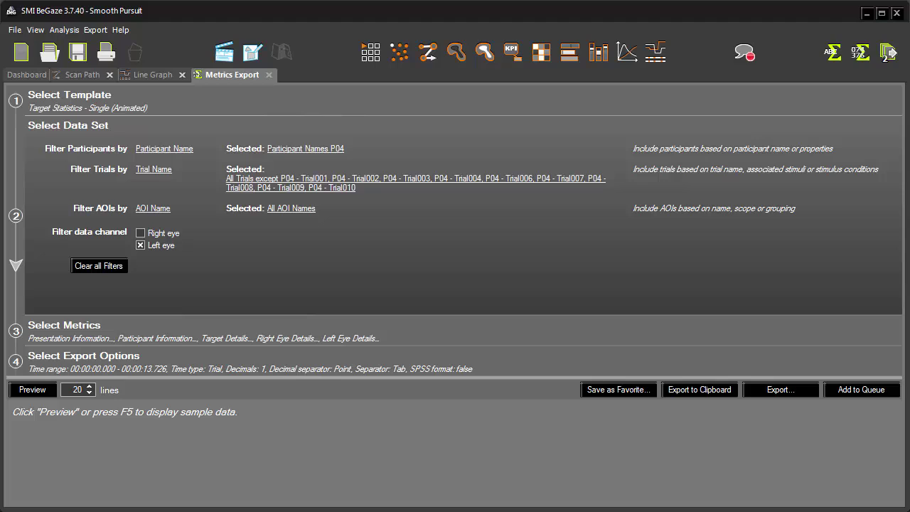
{"action": "left_click", "coordinate": [146, 329]}
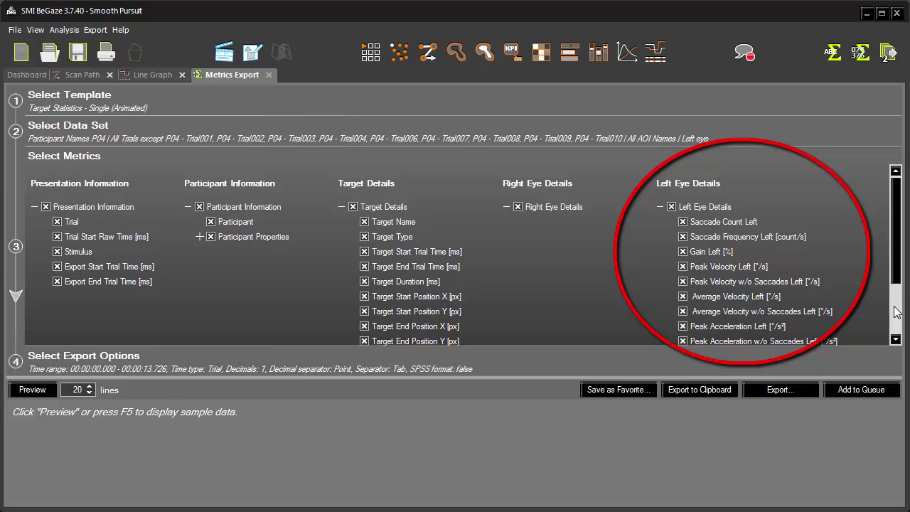
Preview the Trial005 export row and scroll right to its left-eye velocity and acceleration values
{"action": "scroll", "coordinate": [895, 311], "scroll_direction": "down", "scroll_amount": 3}
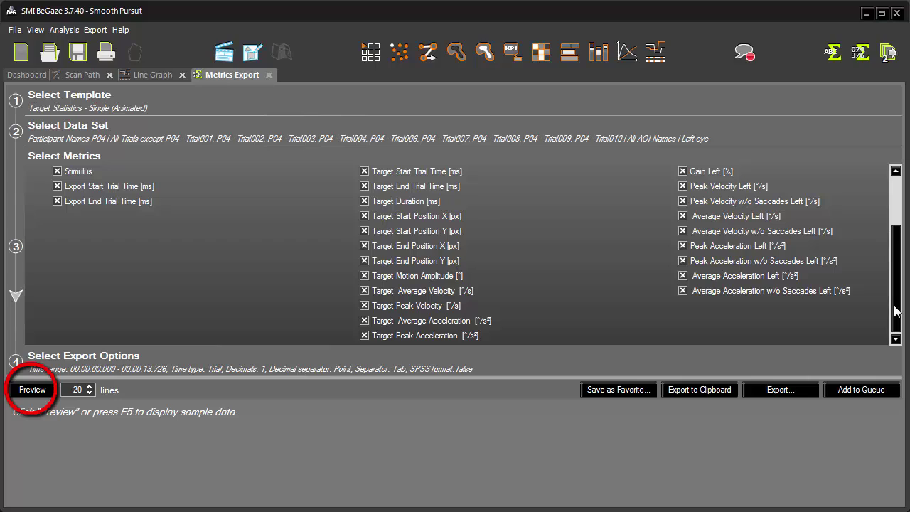
{"action": "left_click", "coordinate": [37, 390]}
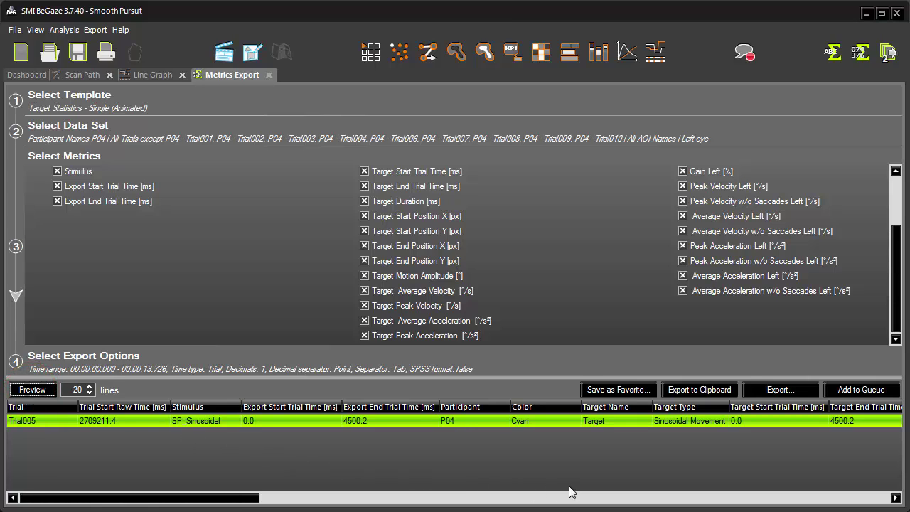
{"action": "left_click", "coordinate": [589, 498]}
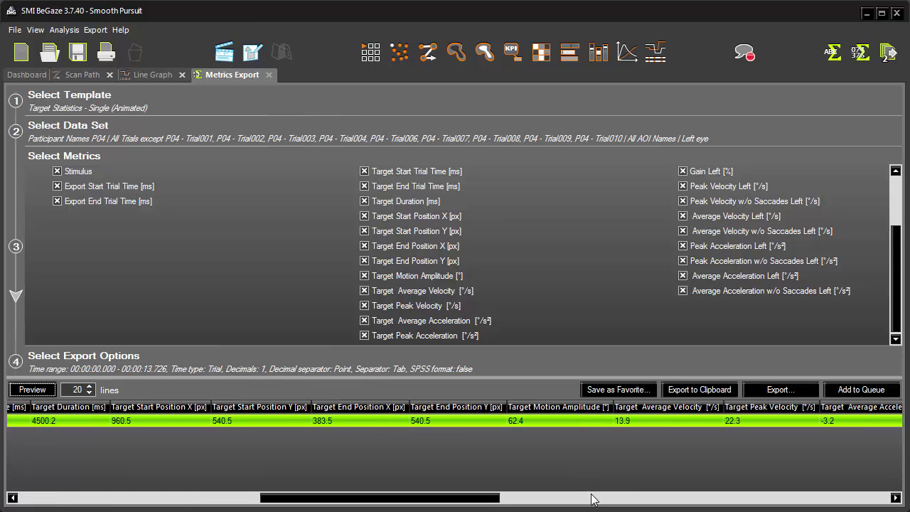
{"action": "left_click", "coordinate": [593, 499]}
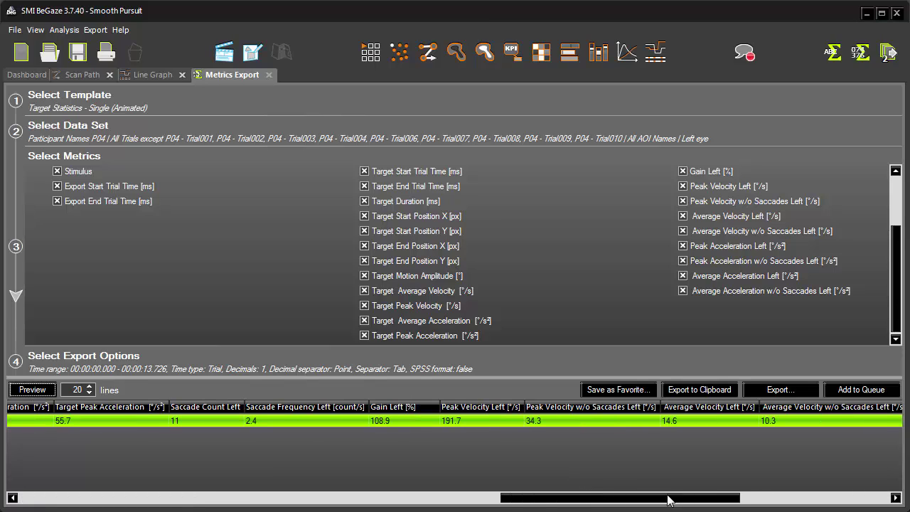
{"action": "left_click", "coordinate": [762, 499]}
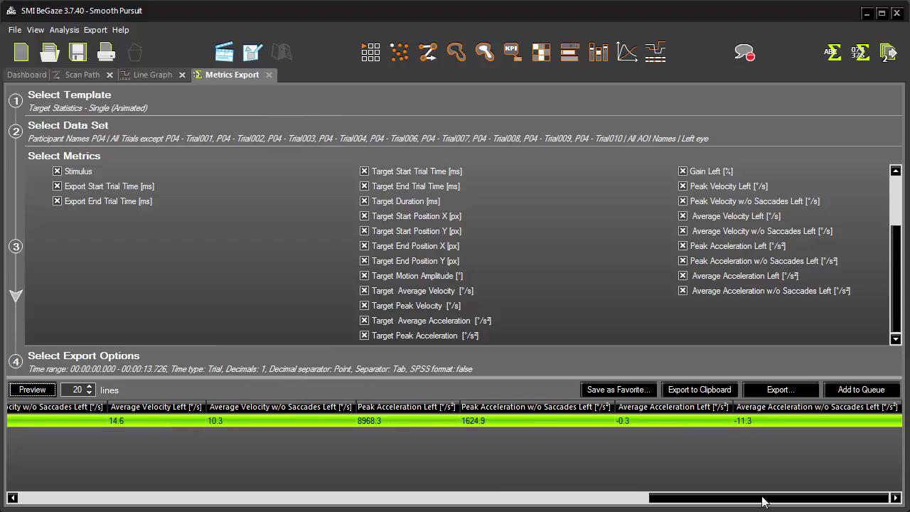